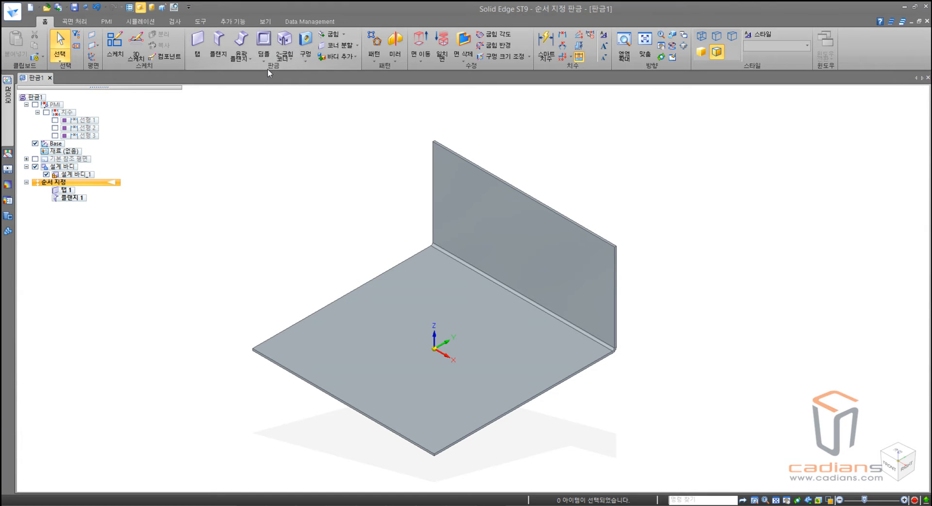
pyautogui.click(264, 58)
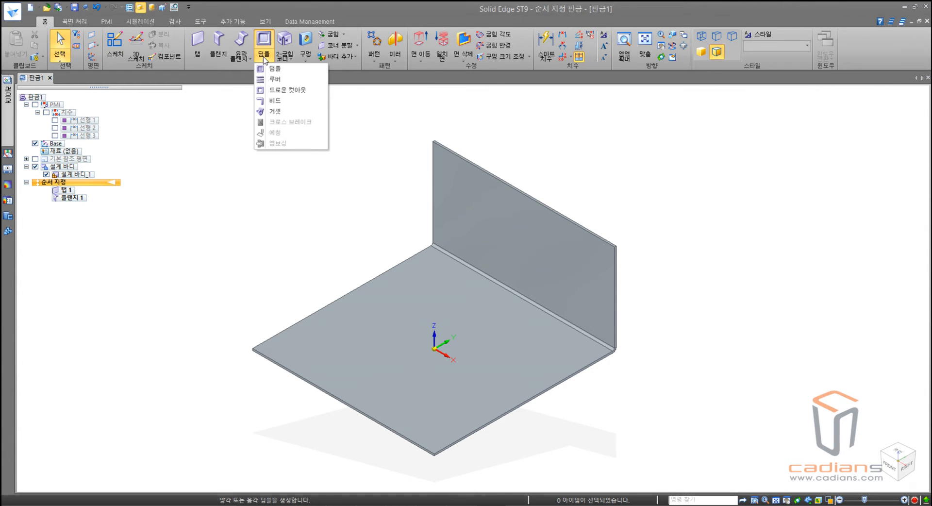
pyautogui.moveTo(250, 84); pyautogui.dragTo(316, 98)
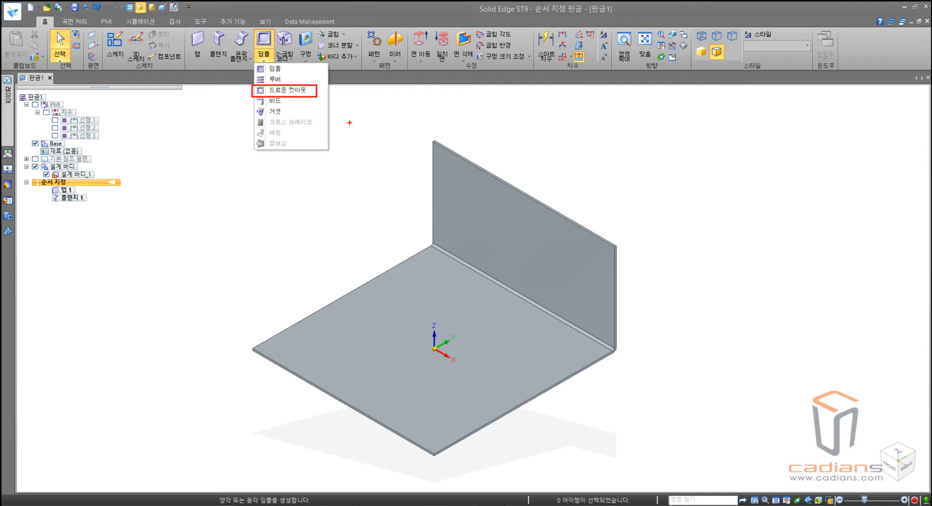
pyautogui.click(334, 122)
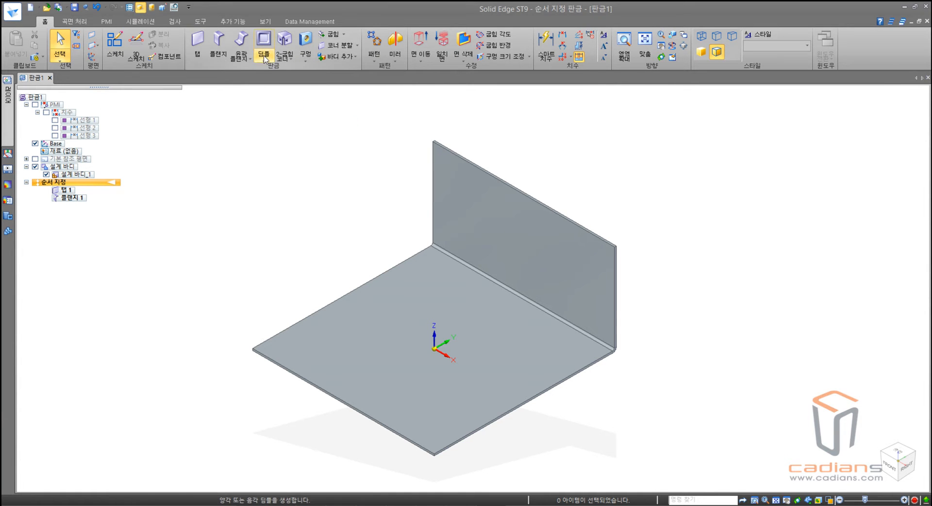
# Start a Drawn Cutout on the base plate's top face and sketch a rectangle on one side of the origin.
pyautogui.click(264, 60)
pyautogui.click(274, 92)
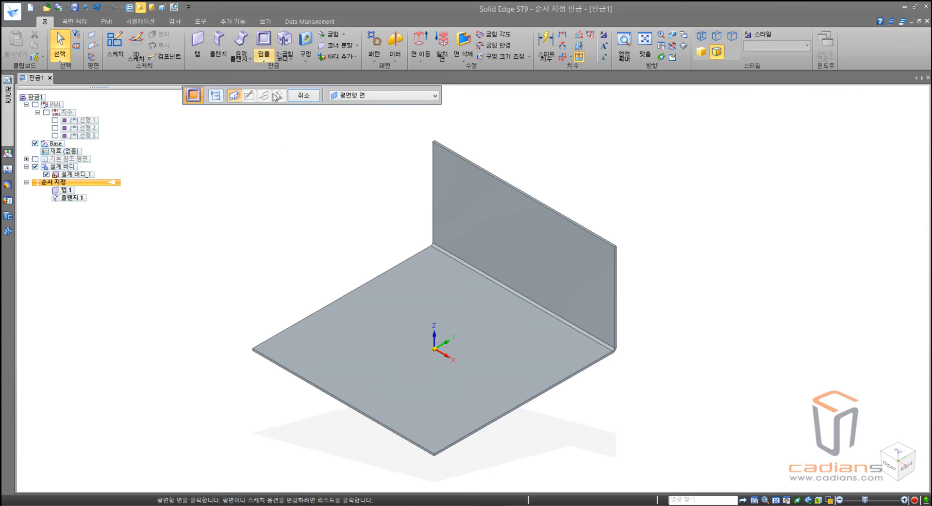
pyautogui.click(427, 369)
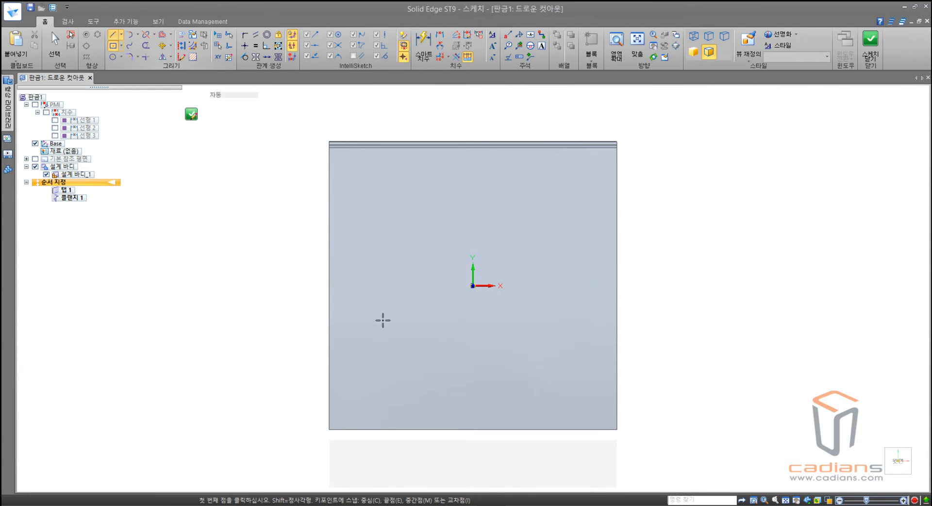
pyautogui.press('r')
pyautogui.click(361, 295)
pyautogui.click(442, 359)
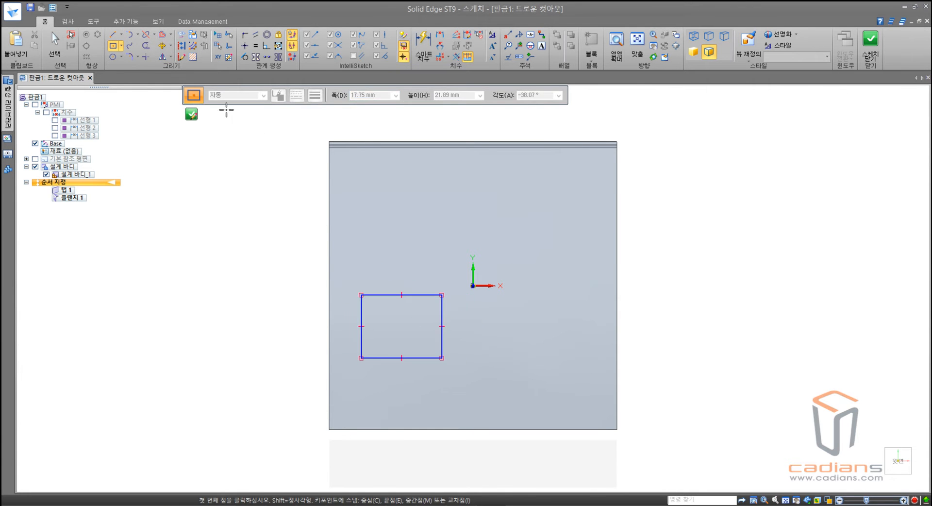
# Add a circle beside the rectangle and extend the drawn cutout down below the base plate.
pyautogui.click(113, 57)
pyautogui.click(542, 318)
pyautogui.click(562, 341)
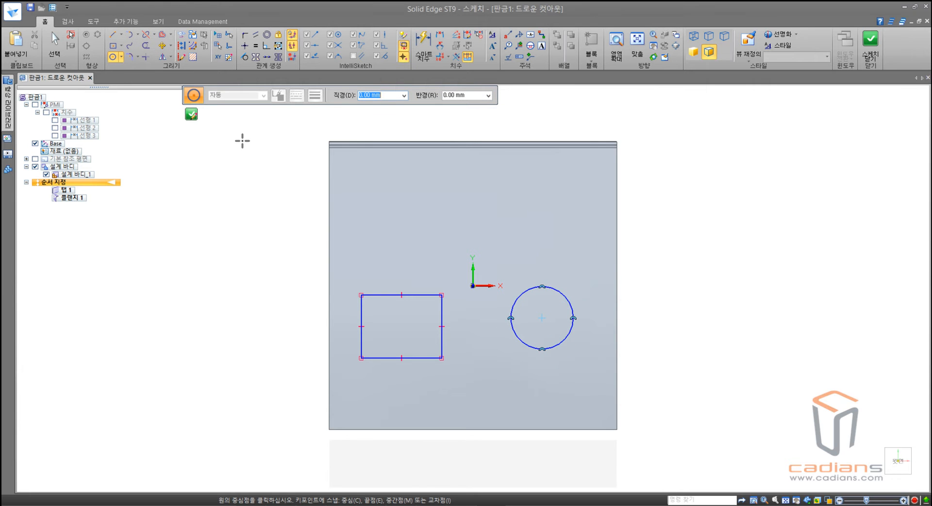
pyautogui.click(192, 114)
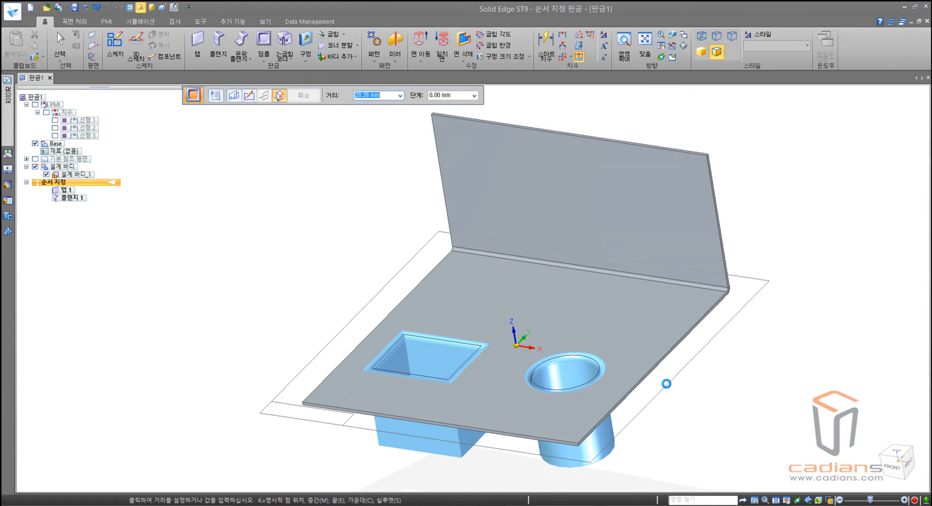
pyautogui.click(666, 388)
pyautogui.rightClick(806, 379)
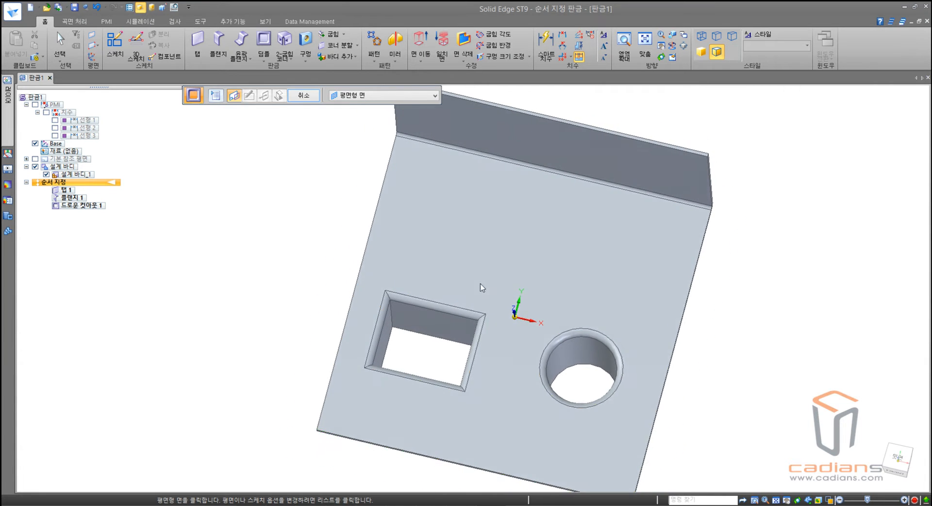
# Edit the drawn cutout so its side walls lie inside the profile, and review its taper and rounding options.
pyautogui.click(62, 51)
pyautogui.click(70, 205)
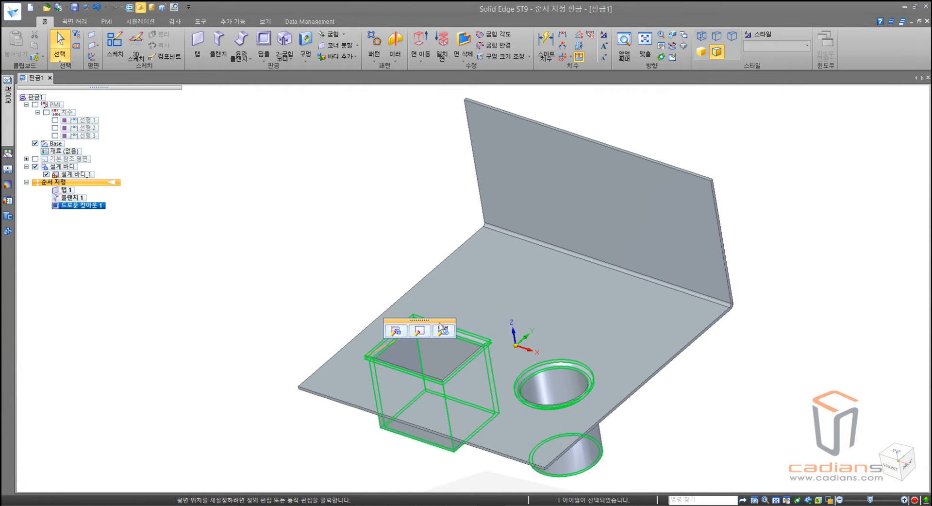
pyautogui.click(394, 330)
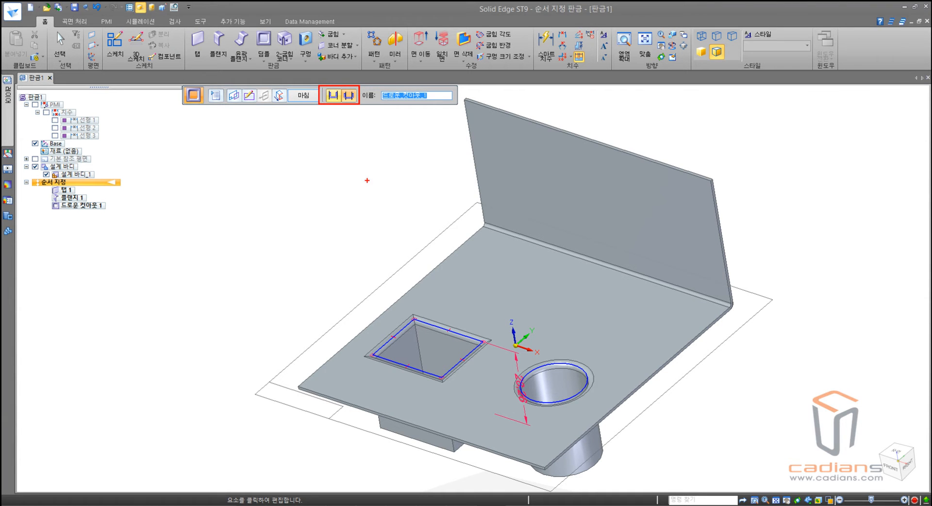
pyautogui.click(331, 98)
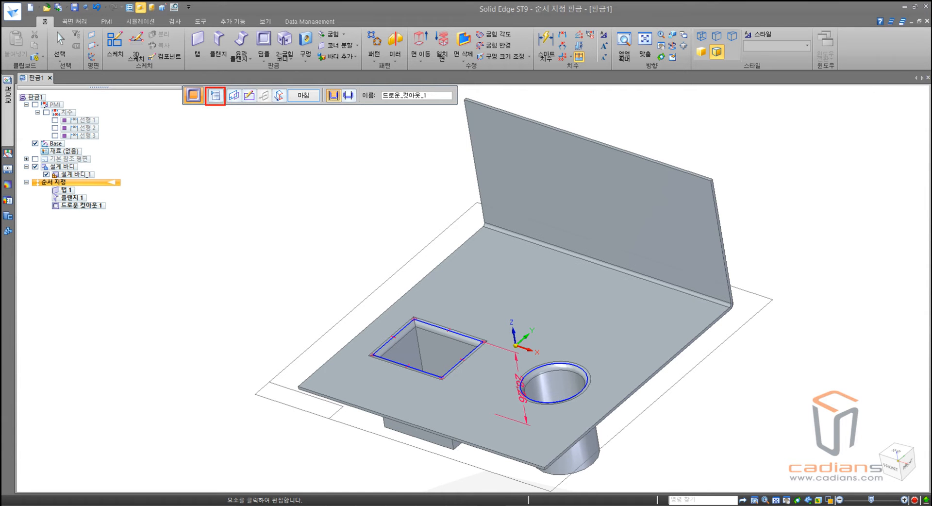
pyautogui.click(215, 96)
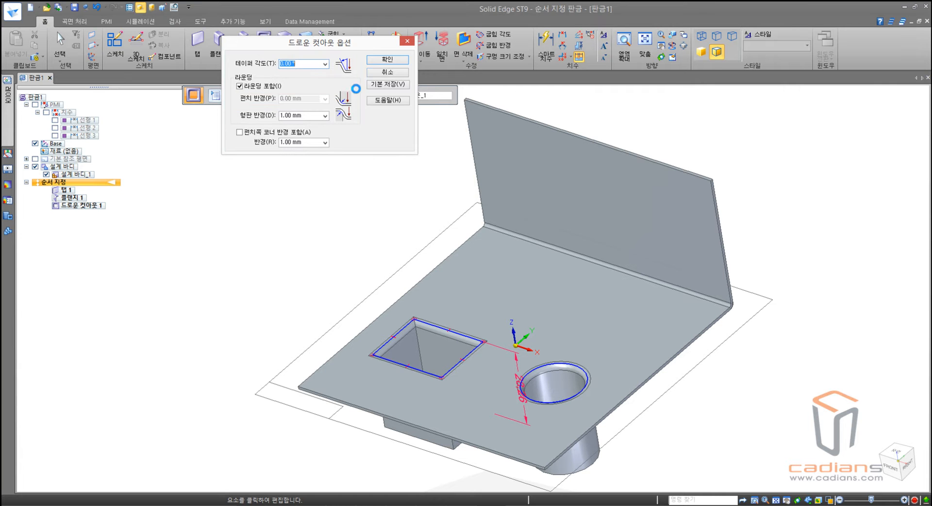
pyautogui.click(388, 73)
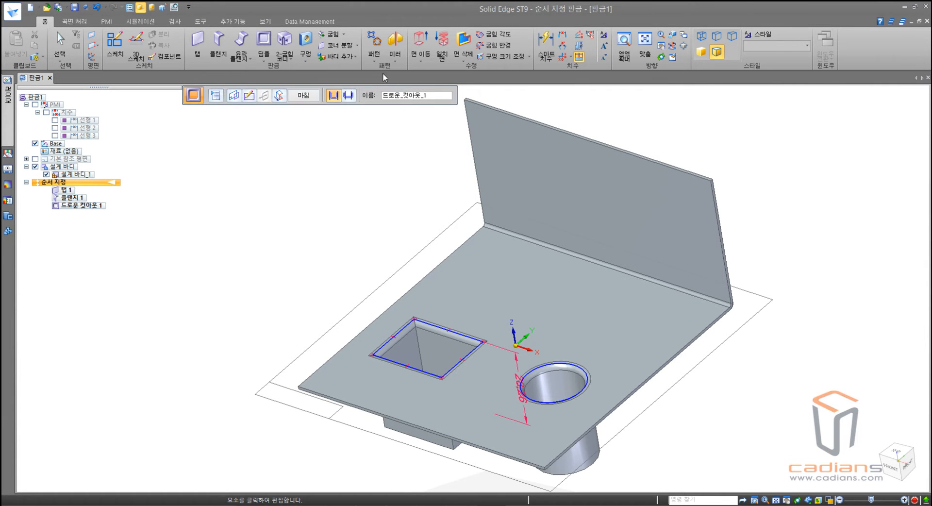
pyautogui.click(305, 96)
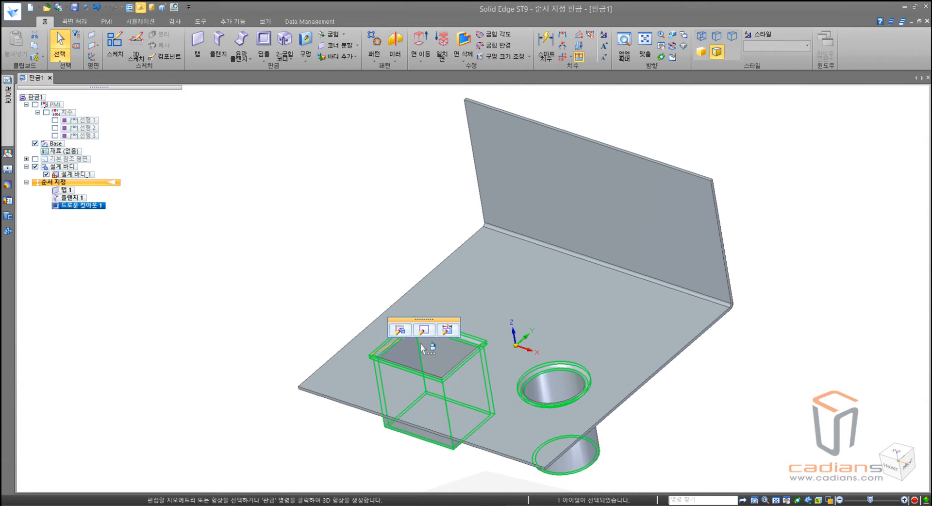
# Delete the drawn cutout from the sheet metal part.
pyautogui.press('Delete')
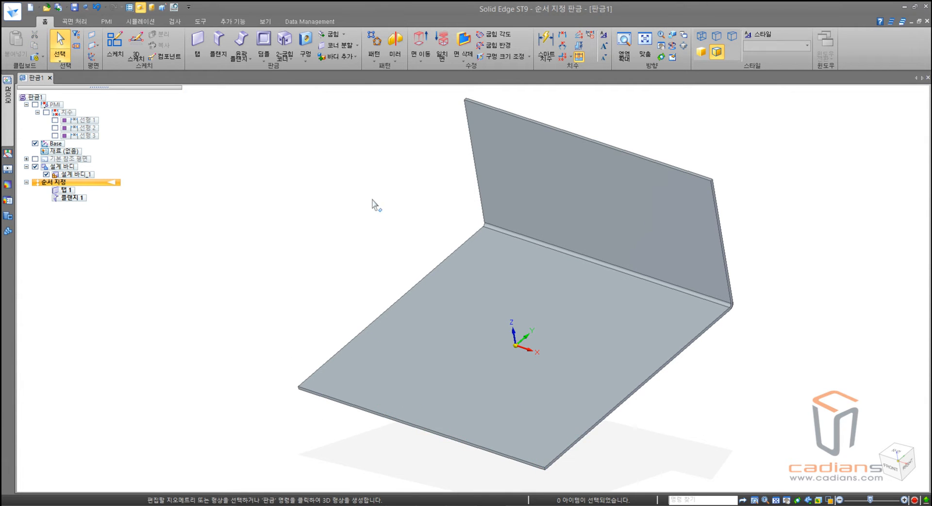
pyautogui.click(265, 59)
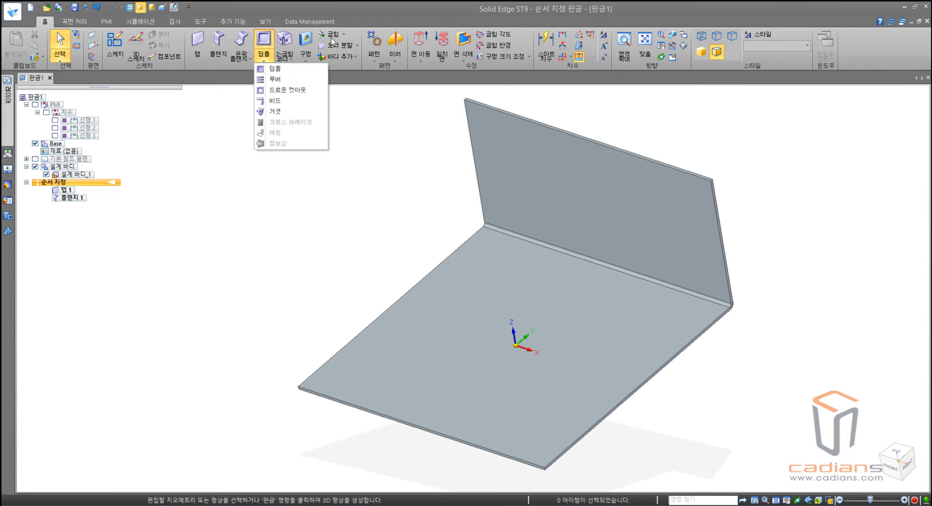
pyautogui.keyDown('ctrl'); pyautogui.moveTo(248, 95); pyautogui.dragTo(290, 118); pyautogui.keyUp('ctrl')
pyautogui.click(270, 166)
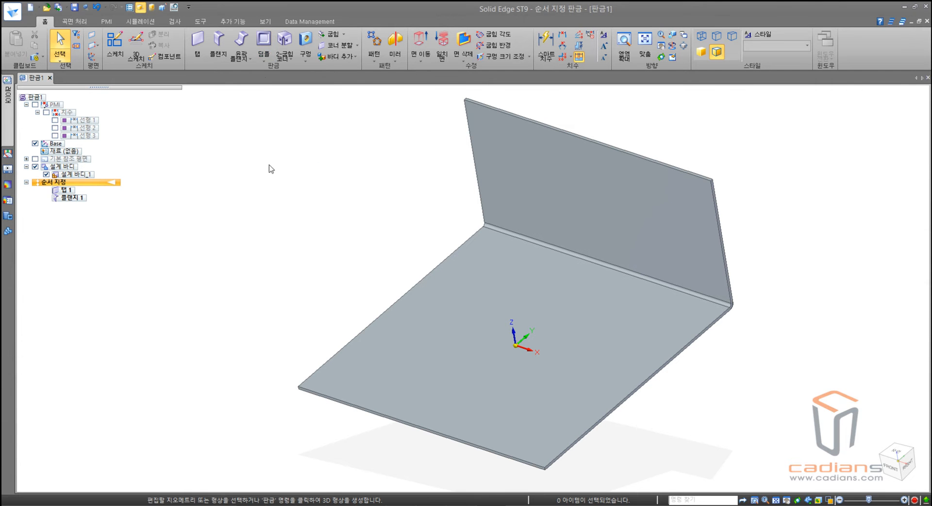
# Start a Bead on the base plate's top face and sketch one long diagonal line across it.
pyautogui.click(260, 56)
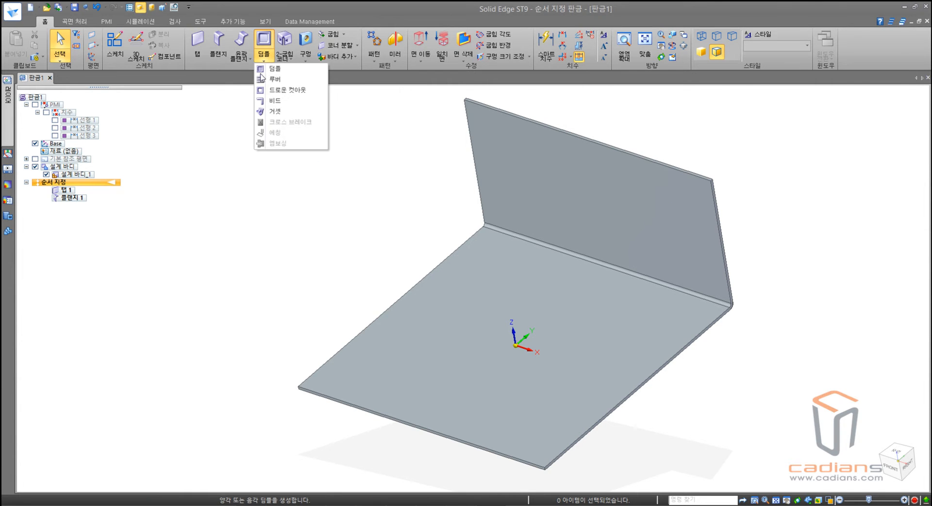
pyautogui.click(272, 101)
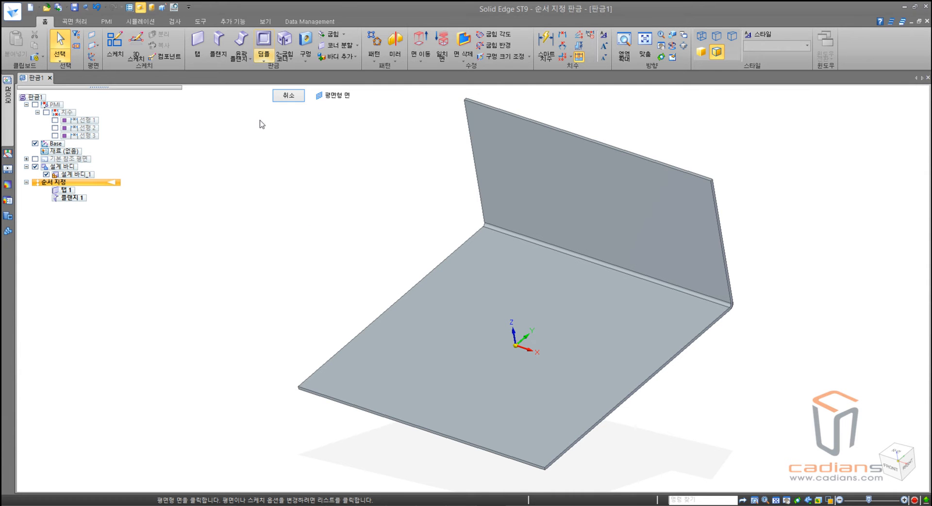
pyautogui.hotkey('ctrl', 'i')
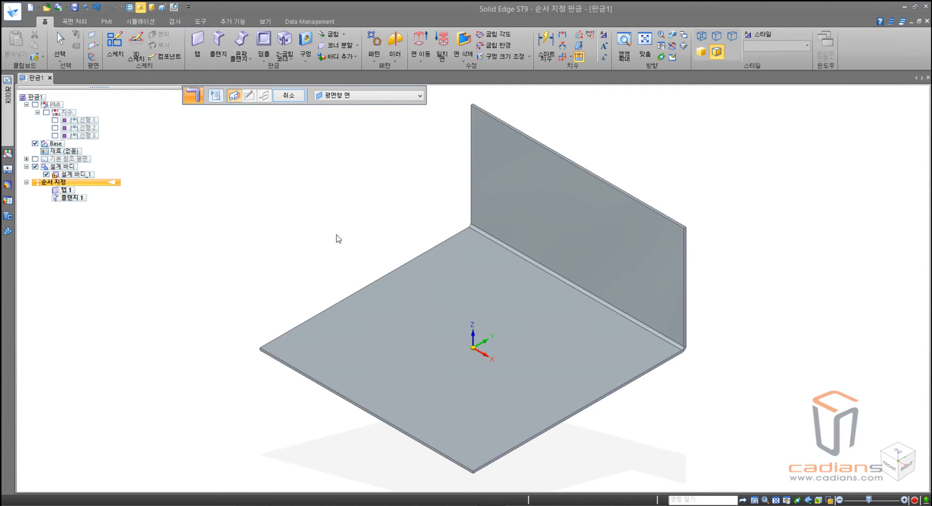
pyautogui.click(384, 345)
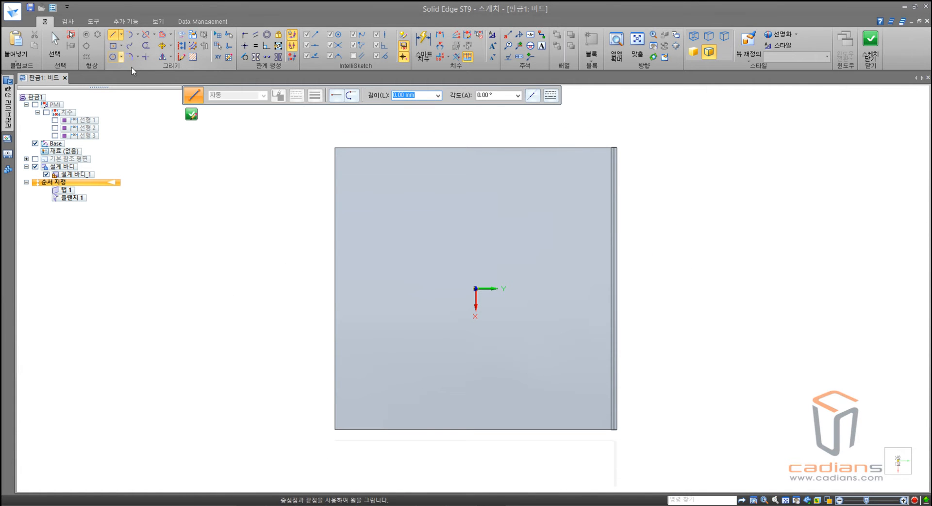
pyautogui.click(567, 187)
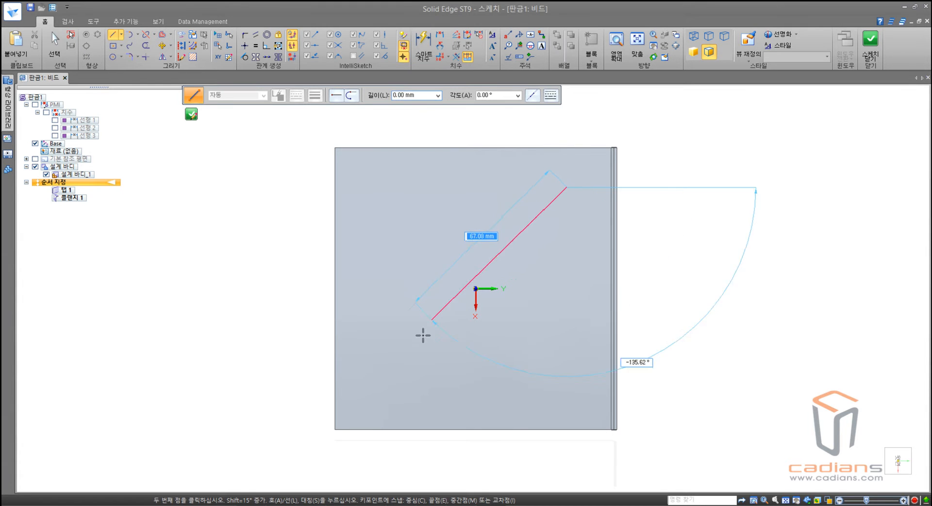
pyautogui.click(396, 374)
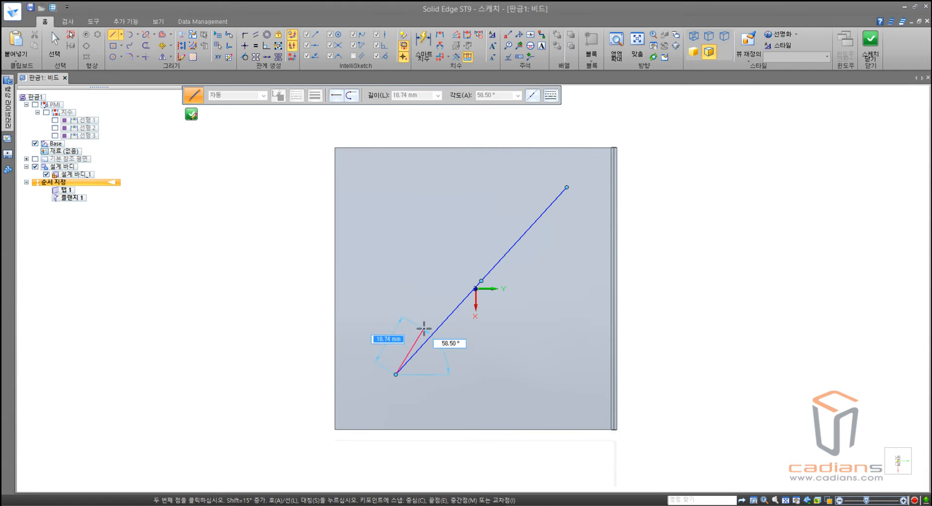
pyautogui.rightClick(396, 217)
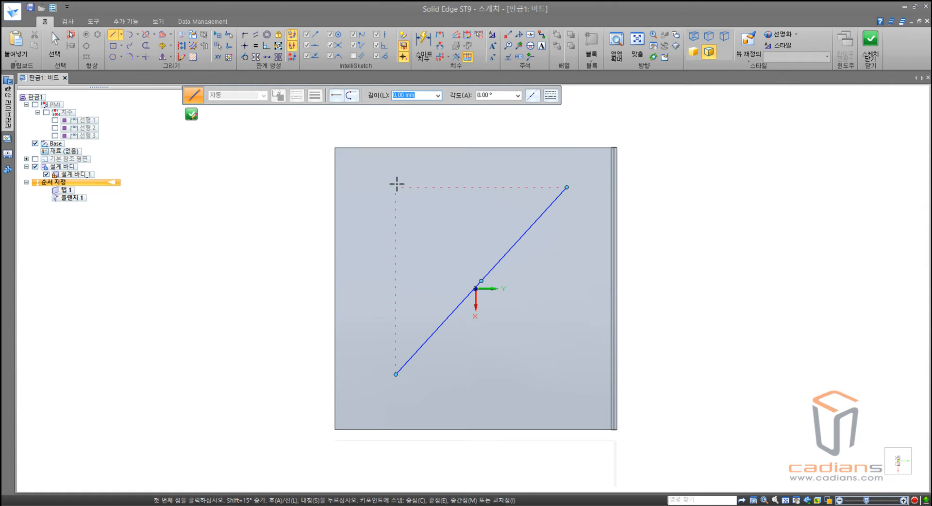
# Sketch a second diagonal line at about -48° crossing the first to form an X, and close the bead sketch.
pyautogui.click(397, 187)
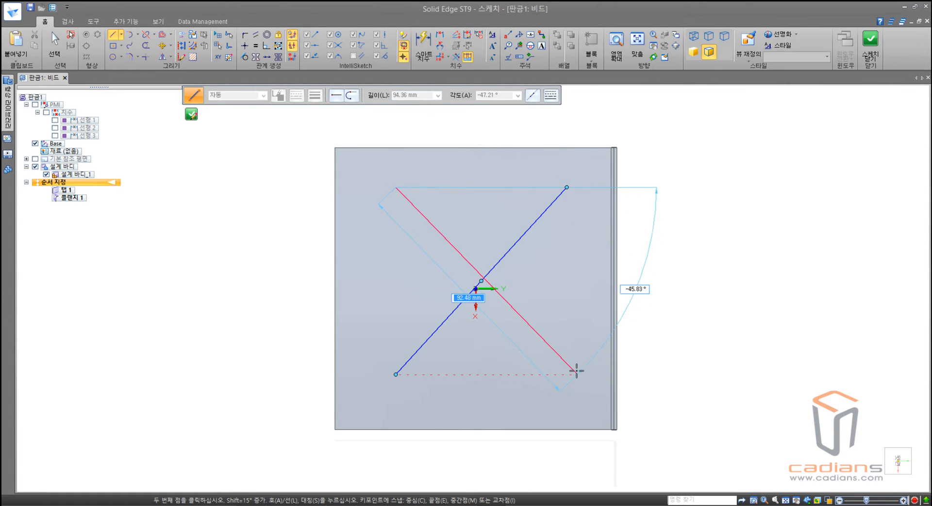
pyautogui.click(566, 375)
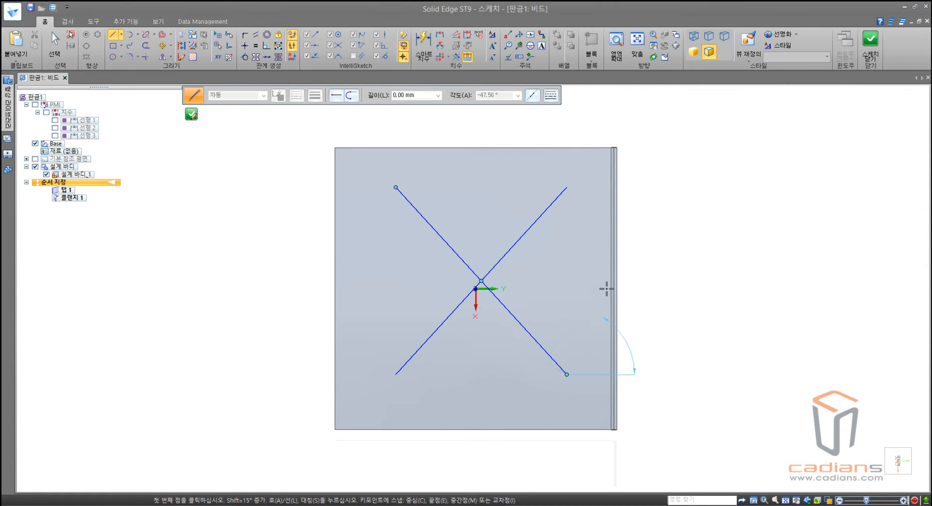
pyautogui.press('Escape')
pyautogui.moveTo(549, 393)
pyautogui.mouseDown()
pyautogui.moveTo(397, 372)
pyautogui.moveTo(387, 203)
pyautogui.moveTo(519, 179)
pyautogui.moveTo(546, 353)
pyautogui.moveTo(516, 386)
pyautogui.mouseUp()
pyautogui.press('Escape')
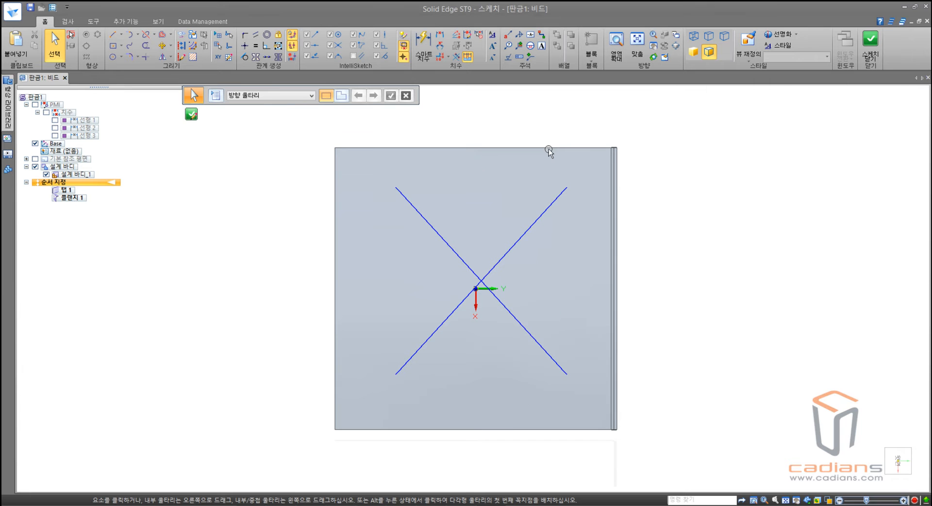
pyautogui.click(877, 52)
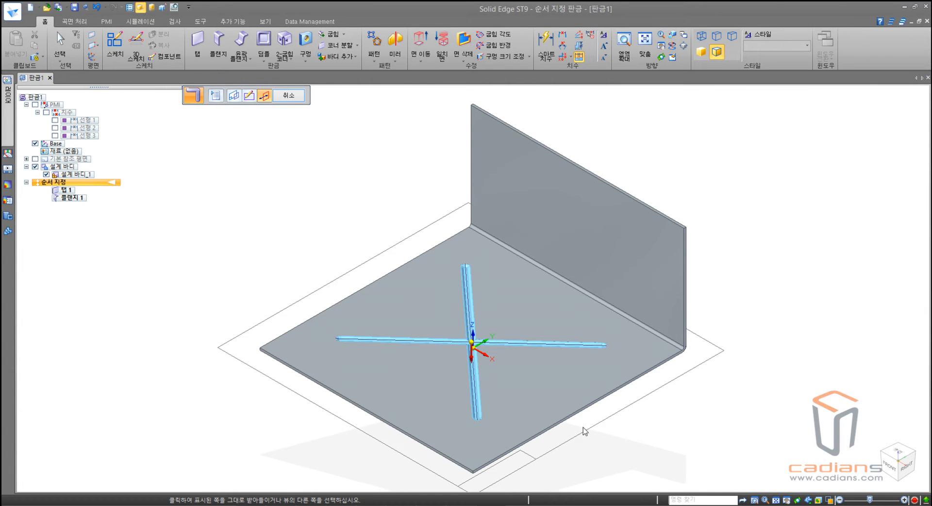
# Open the bead options and compare the circular and V-shaped cross sections, keeping the U shape.
pyautogui.moveTo(584, 427); pyautogui.dragTo(578, 327, button='middle')
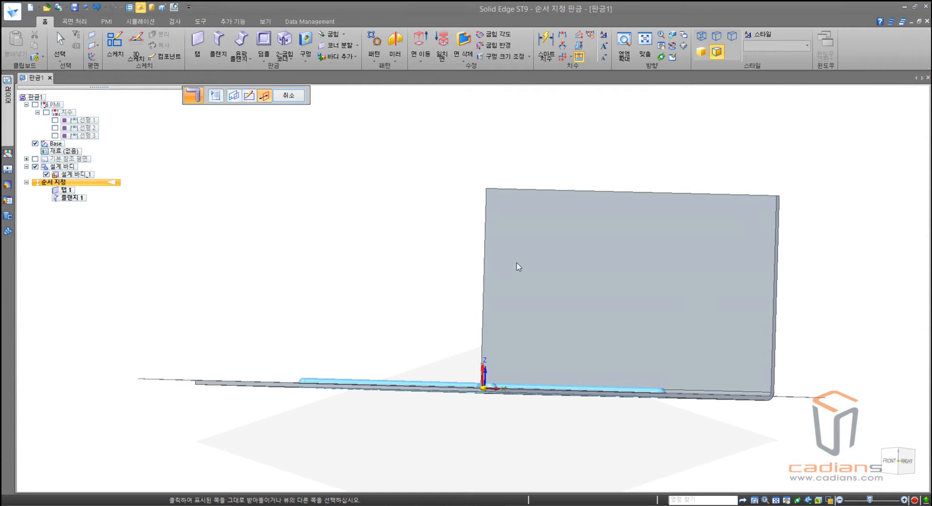
pyautogui.moveTo(263, 357)
pyautogui.mouseDown()
pyautogui.moveTo(328, 375)
pyautogui.moveTo(675, 414)
pyautogui.moveTo(622, 374)
pyautogui.moveTo(303, 362)
pyautogui.mouseUp()
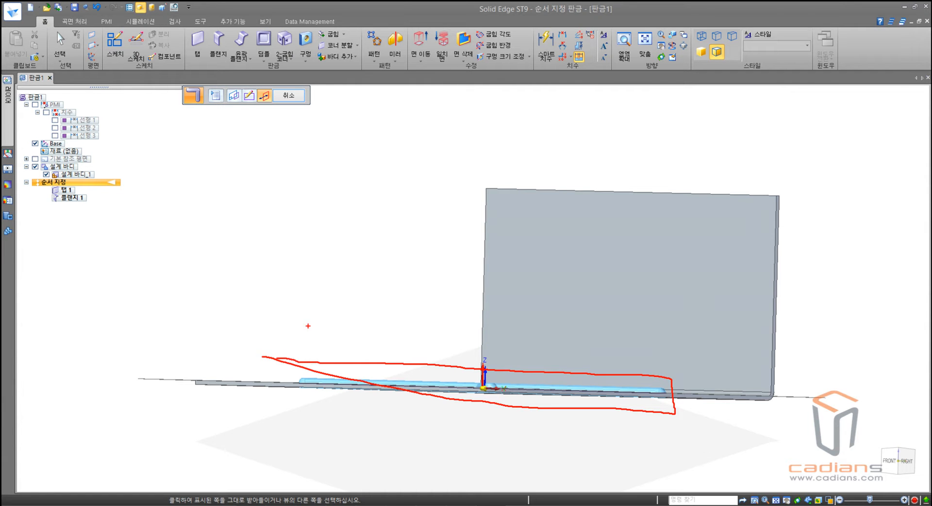
pyautogui.press('Escape')
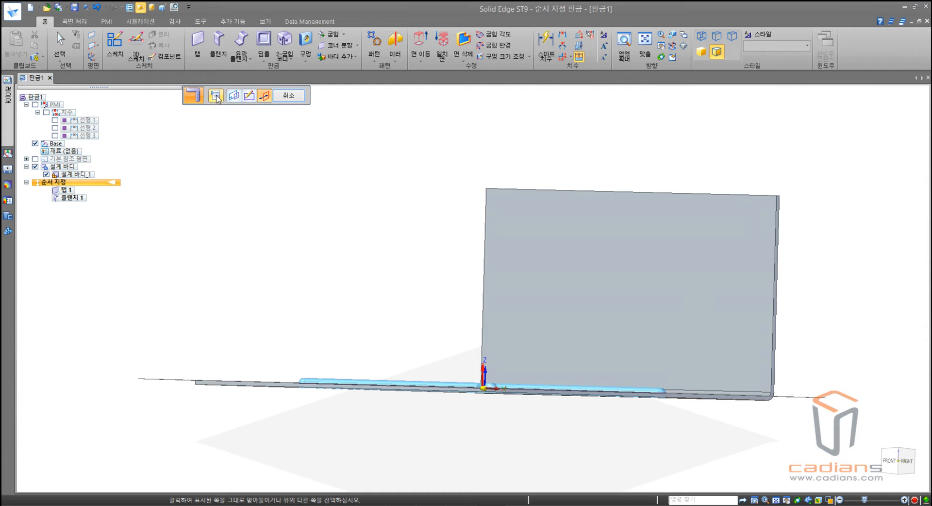
pyautogui.moveTo(210, 91); pyautogui.dragTo(227, 106)
pyautogui.press('Escape')
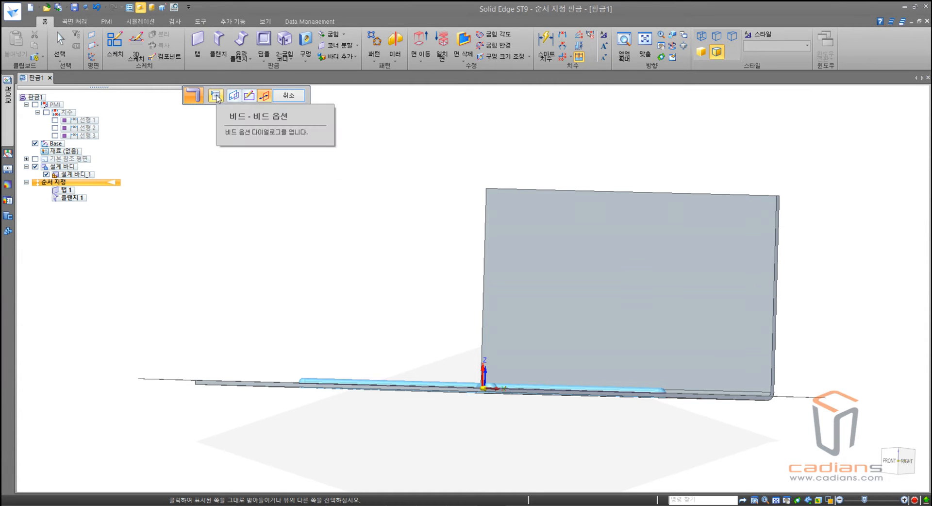
pyautogui.click(216, 95)
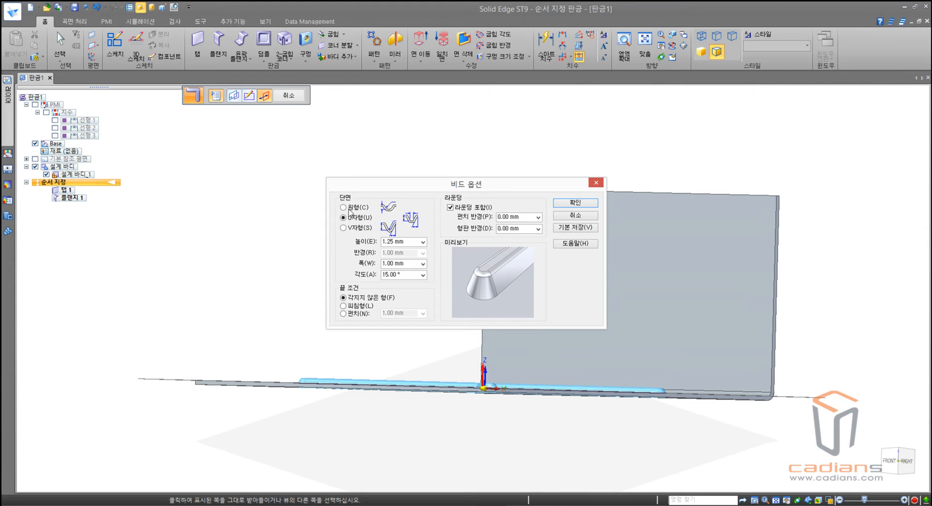
pyautogui.moveTo(339, 194); pyautogui.dragTo(429, 241)
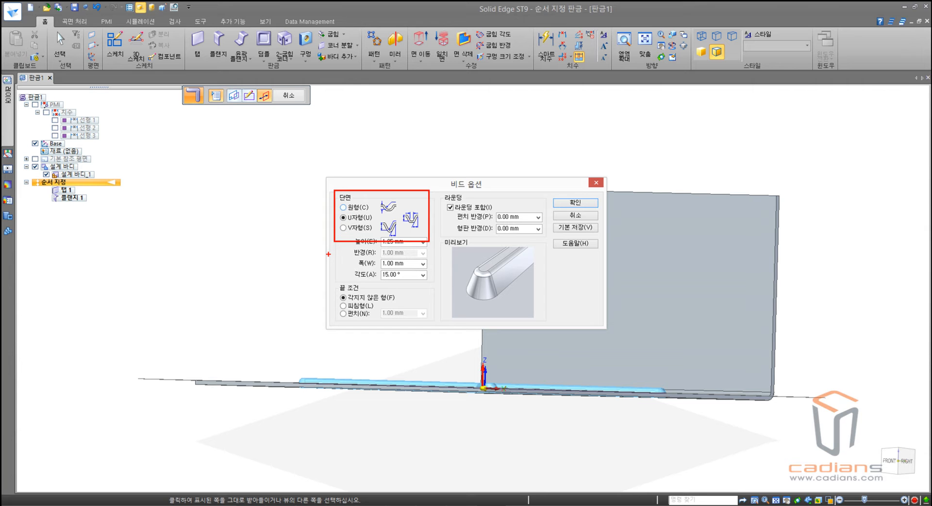
pyautogui.press('Escape')
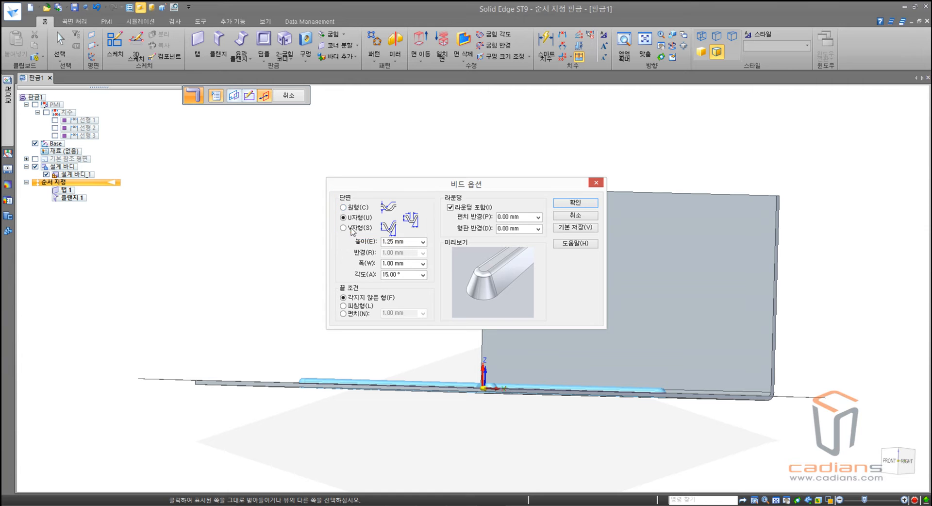
pyautogui.click(353, 208)
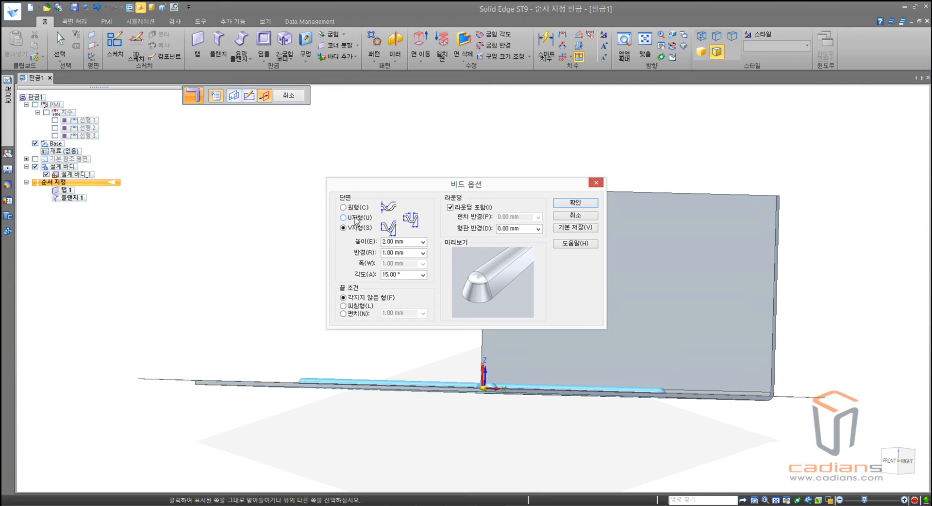
pyautogui.click(356, 219)
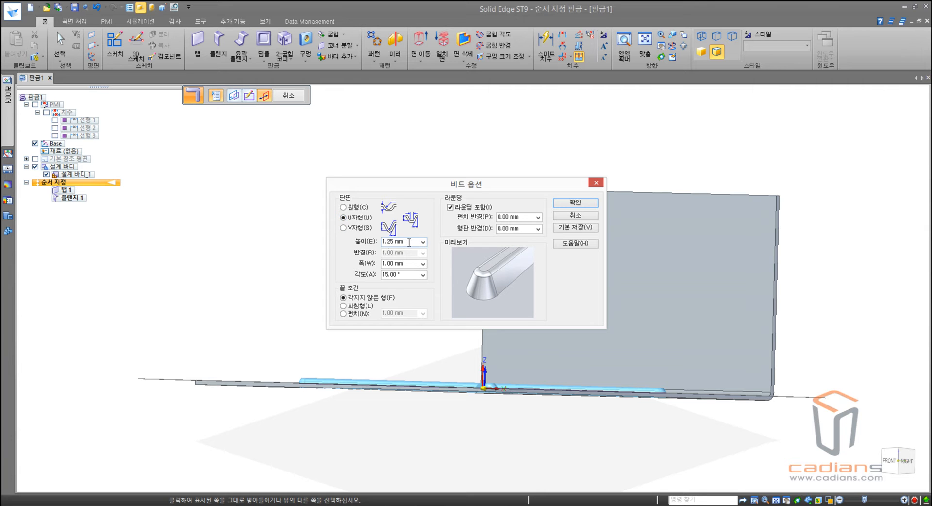
# Set the U-shaped bead's height to 5 mm, its width to 7.5 mm and its angle to 5°.
pyautogui.doubleClick(392, 243)
pyautogui.write('5')
pyautogui.doubleClick(403, 265)
pyautogui.write('1')
pyautogui.press('BackSpace')
pyautogui.write('7.5')
pyautogui.click(405, 275)
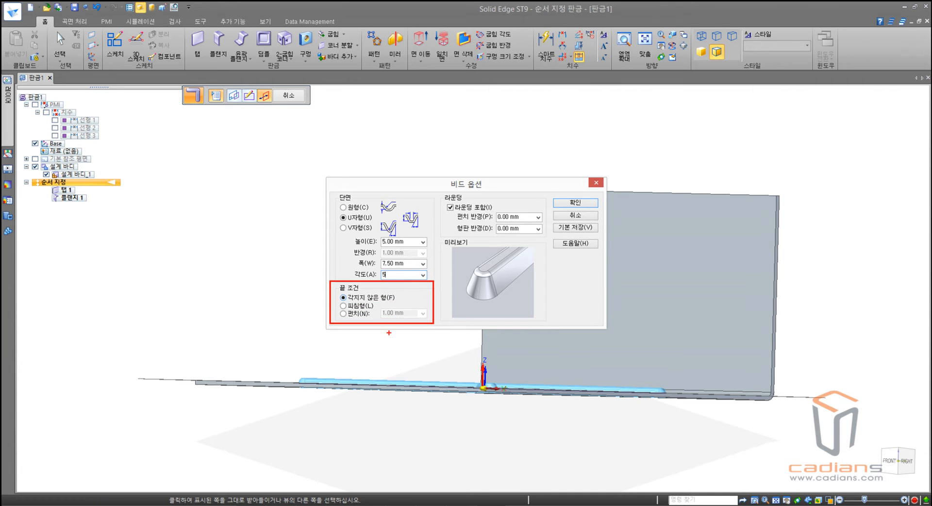
pyautogui.press('Return')
# Preview the lanced and punched end conditions, restore the formed end condition, and accept the bead options.
pyautogui.click(343, 306)
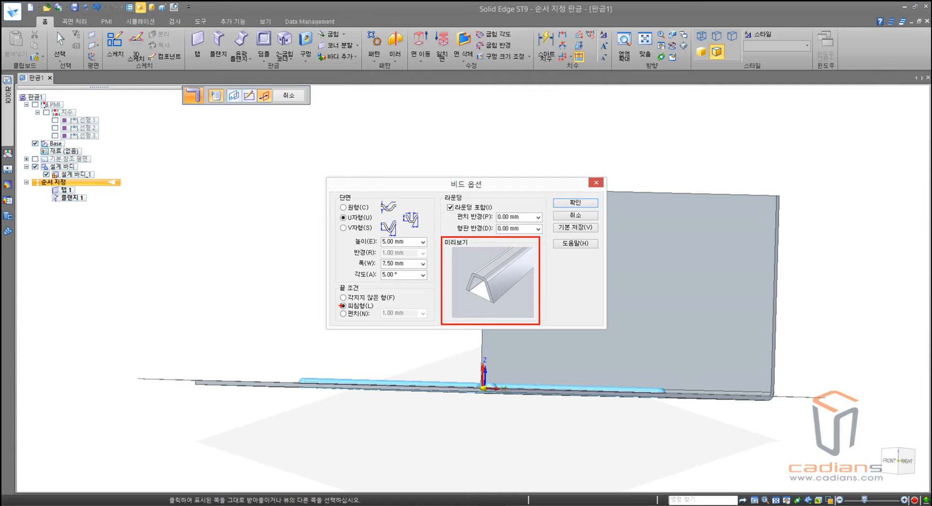
pyautogui.click(344, 314)
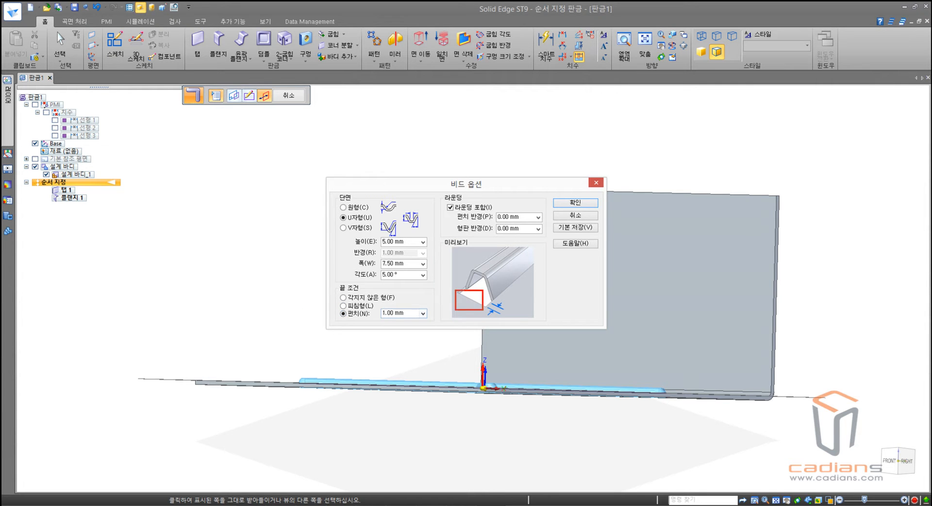
pyautogui.click(344, 299)
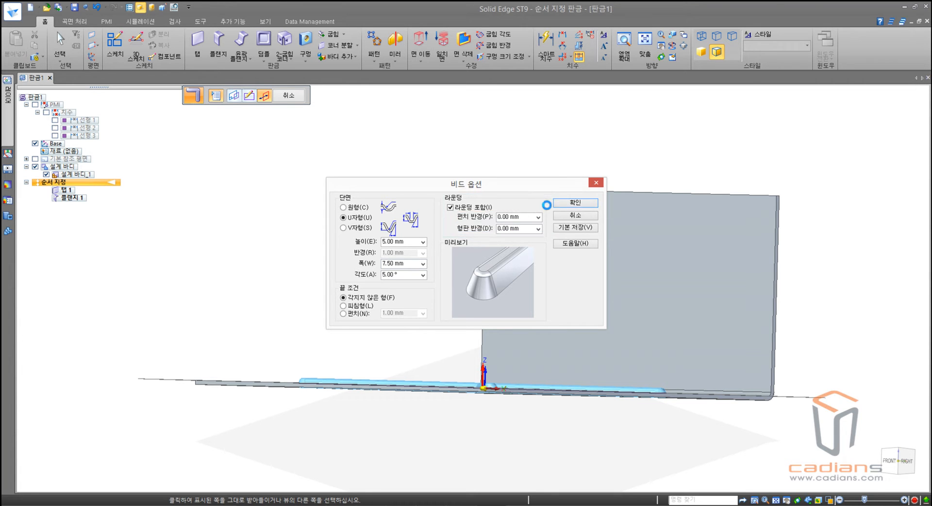
pyautogui.click(576, 204)
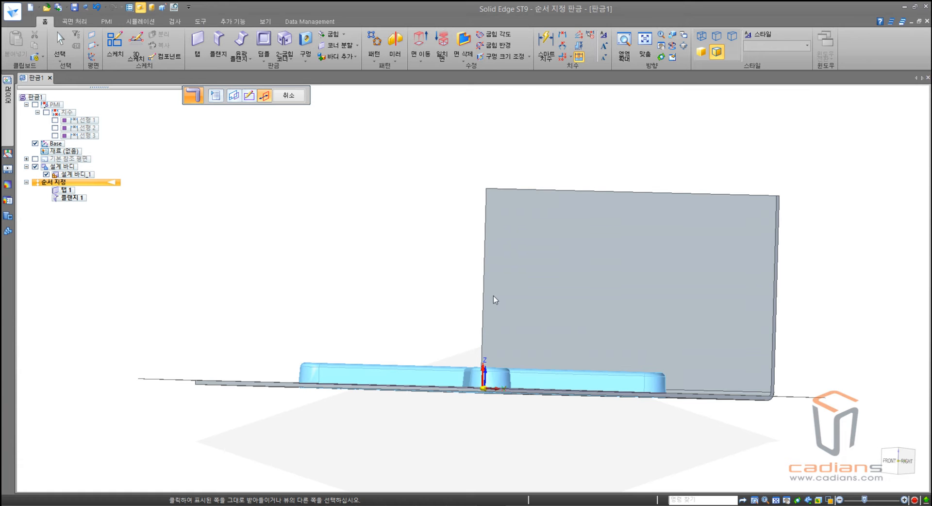
# Place the X-shaped bead projecting below the base plate, inspect it from above, and finish the feature.
pyautogui.click(516, 441)
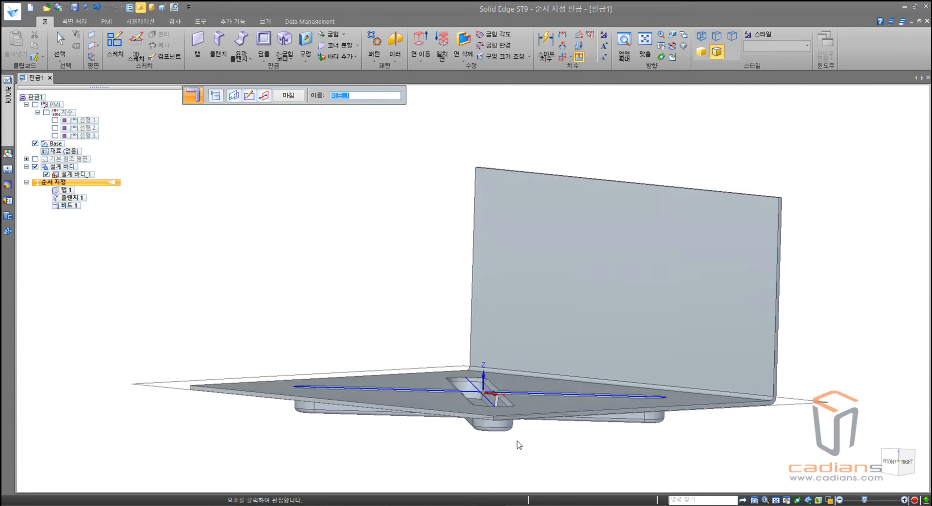
pyautogui.moveTo(532, 394); pyautogui.dragTo(716, 316, button='middle')
pyautogui.rightClick(505, 389)
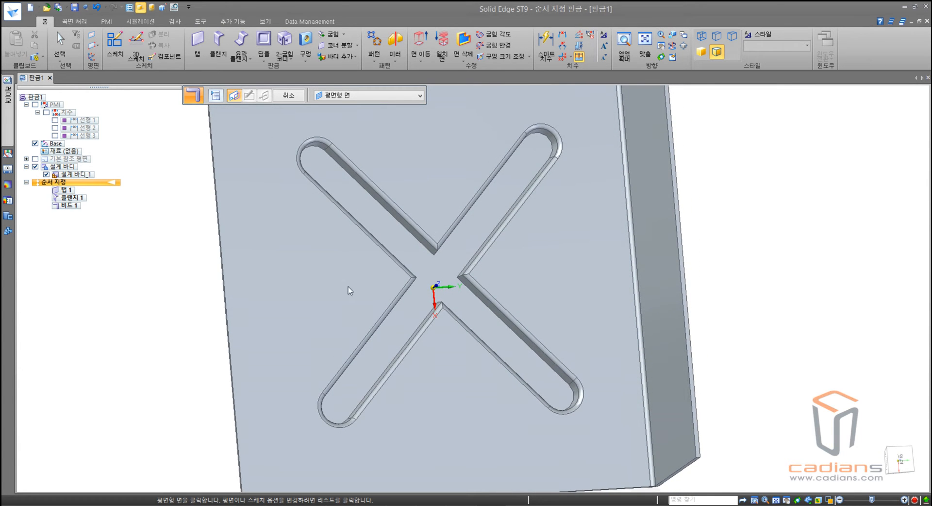
pyautogui.press('Escape')
# Open the bead's profile sketch for editing and delete both crossing diagonal lines.
pyautogui.click(332, 179)
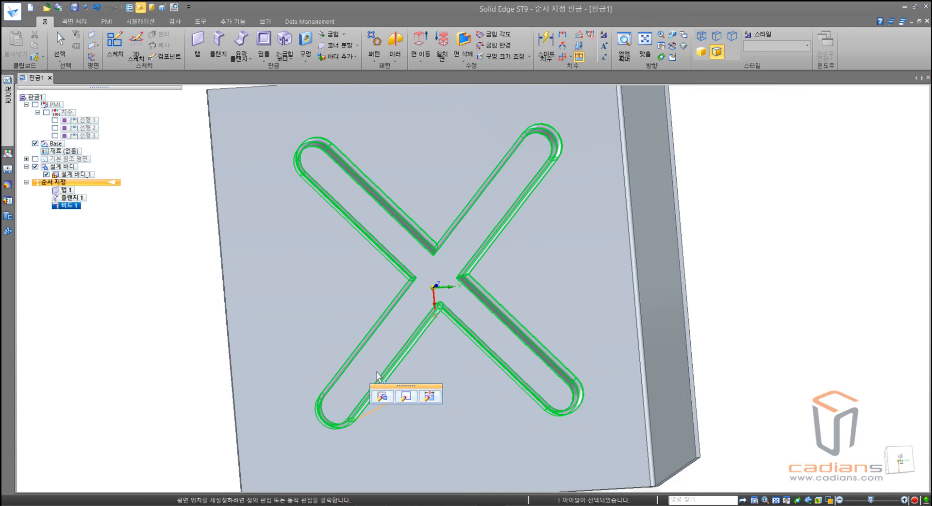
pyautogui.click(403, 394)
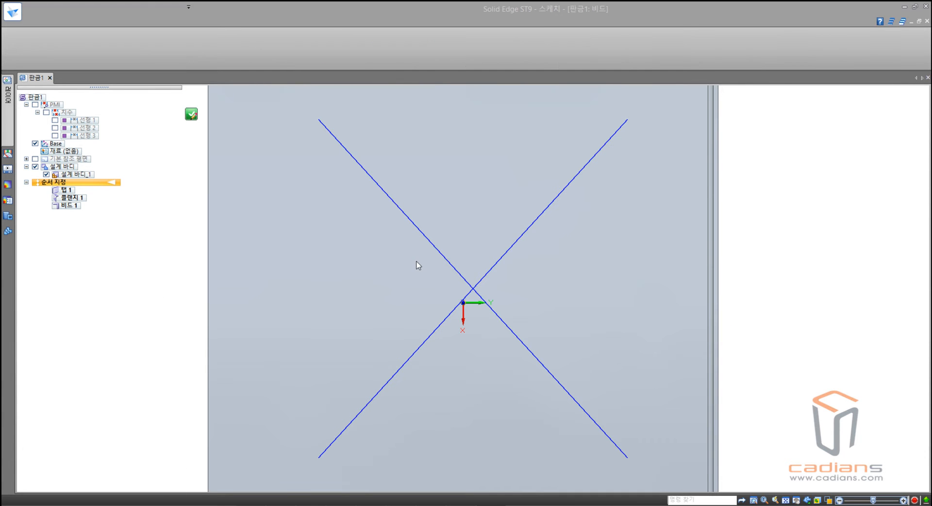
pyautogui.click(452, 265)
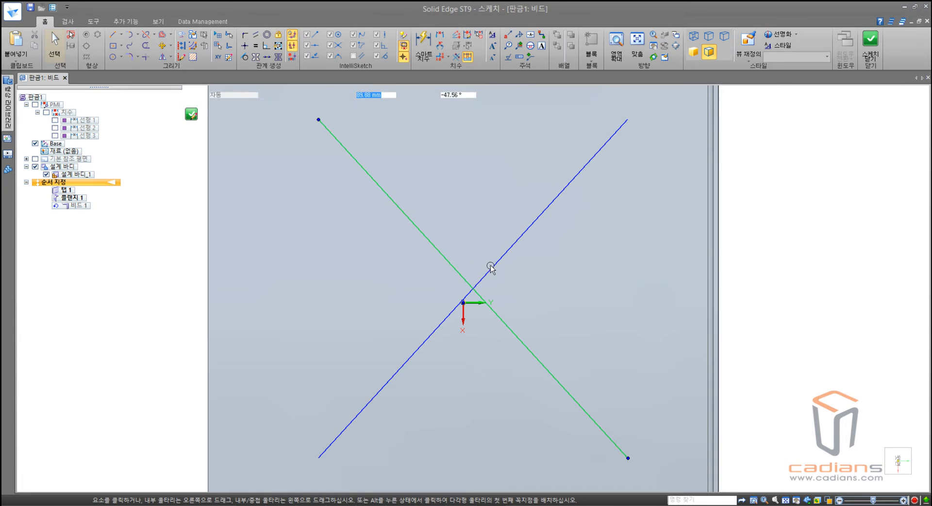
pyautogui.keyDown('ctrl'); pyautogui.click(491, 267); pyautogui.keyUp('ctrl')
pyautogui.press('Delete')
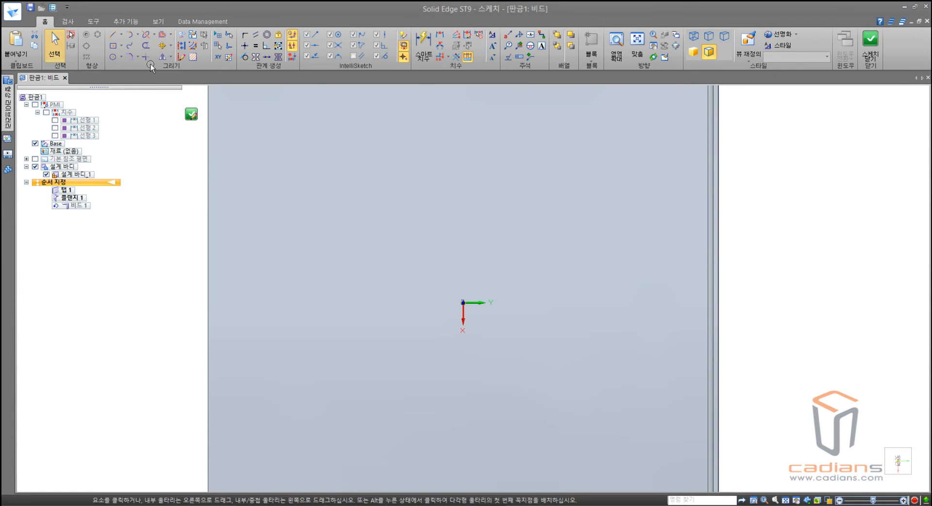
# Sketch a U-shaped path on the base plate from two parallel vertical lines joined by a tangent semicircle of about 15 mm radius.
pyautogui.click(116, 39)
pyautogui.click(291, 141)
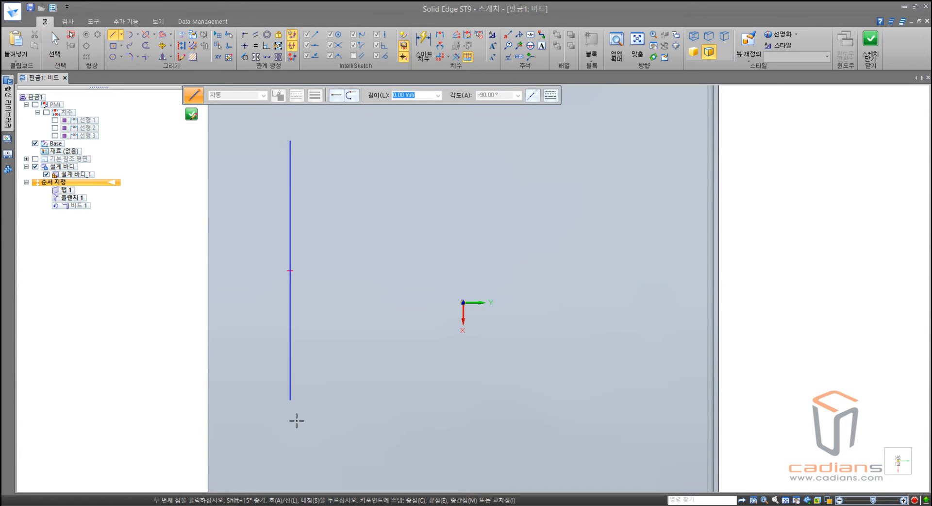
pyautogui.click(292, 401)
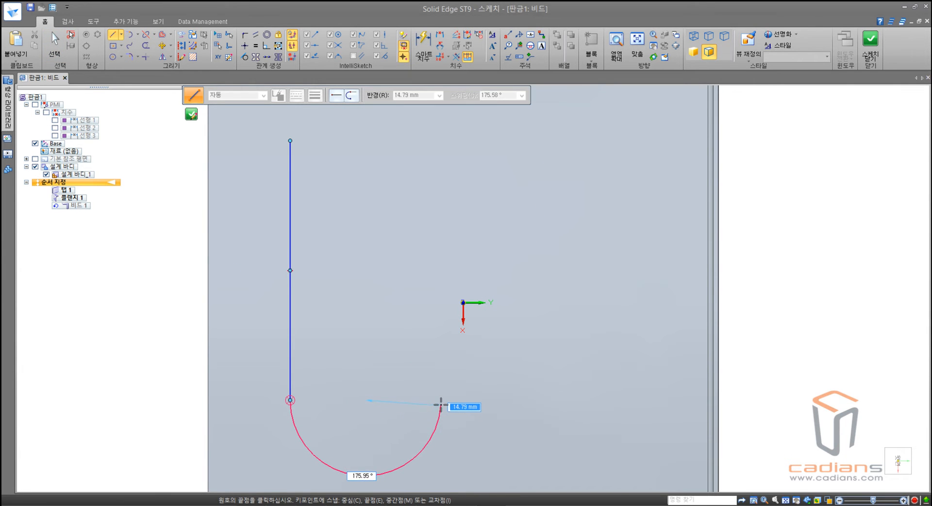
pyautogui.click(440, 400)
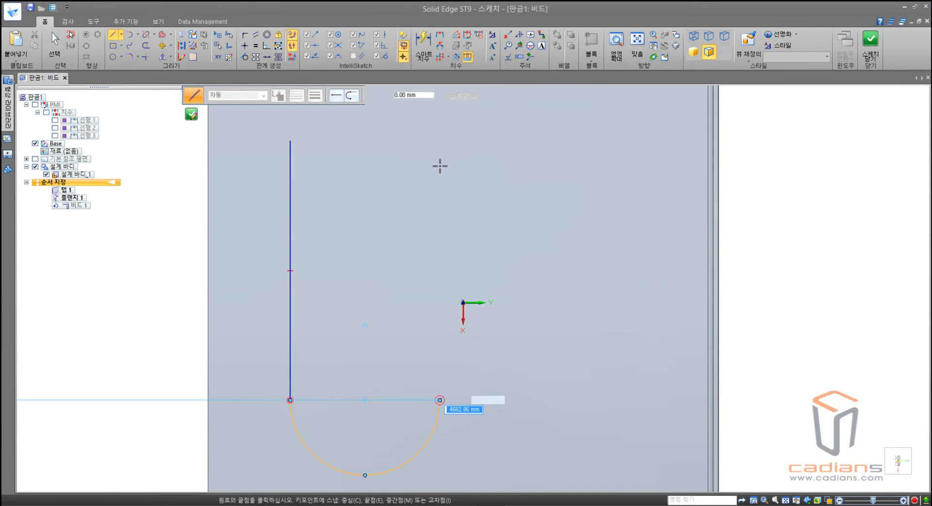
pyautogui.press('l')
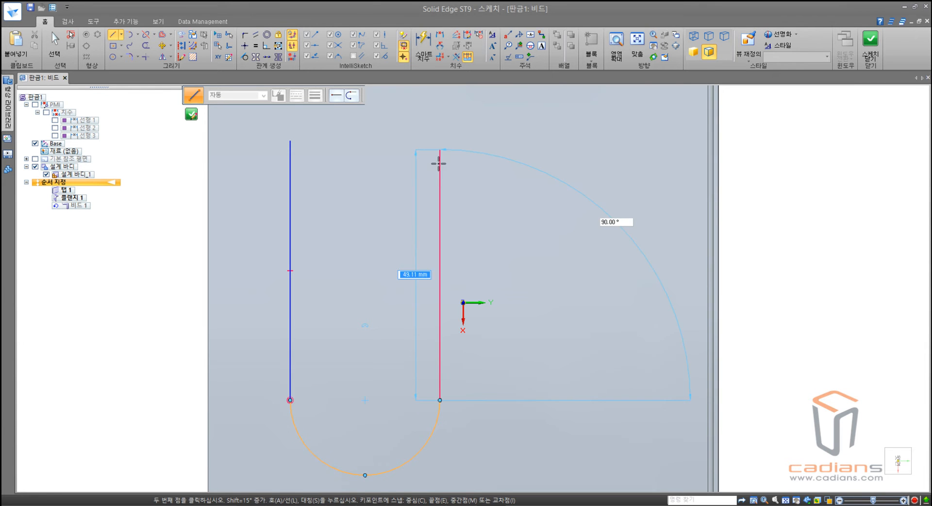
pyautogui.click(439, 141)
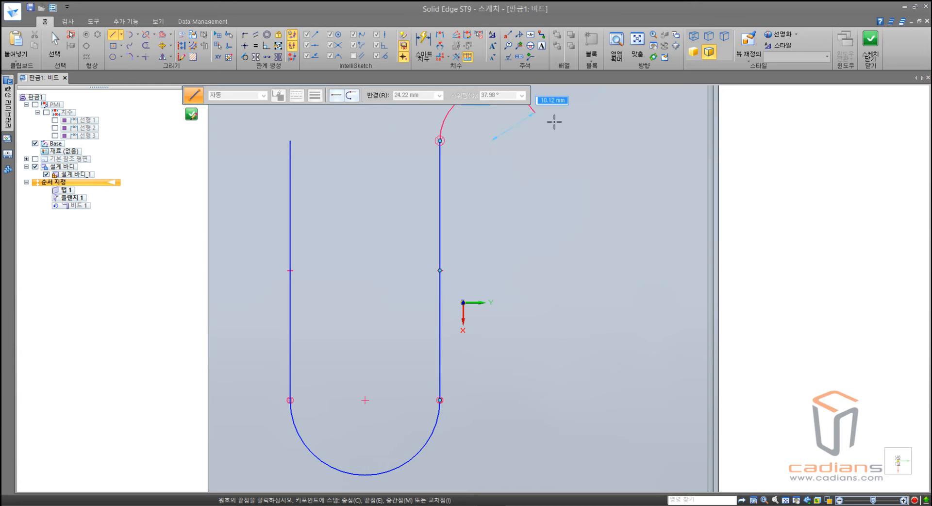
# Extend the path with an opposite semicircular arc and a third vertical line, forming a continuous S-shaped serpentine profile.
pyautogui.click(585, 140)
pyautogui.scroll(-1, 599, 196)
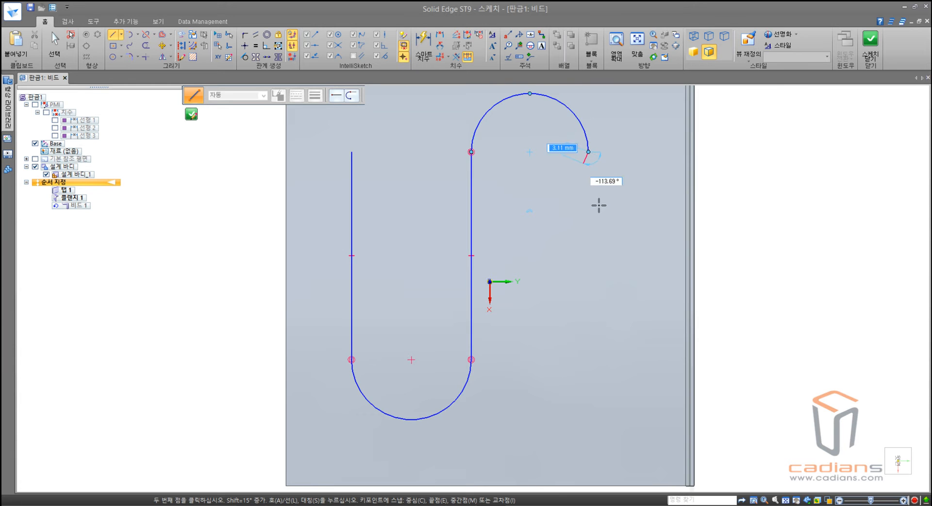
pyautogui.scroll(-3, 600, 214)
pyautogui.press('Escape')
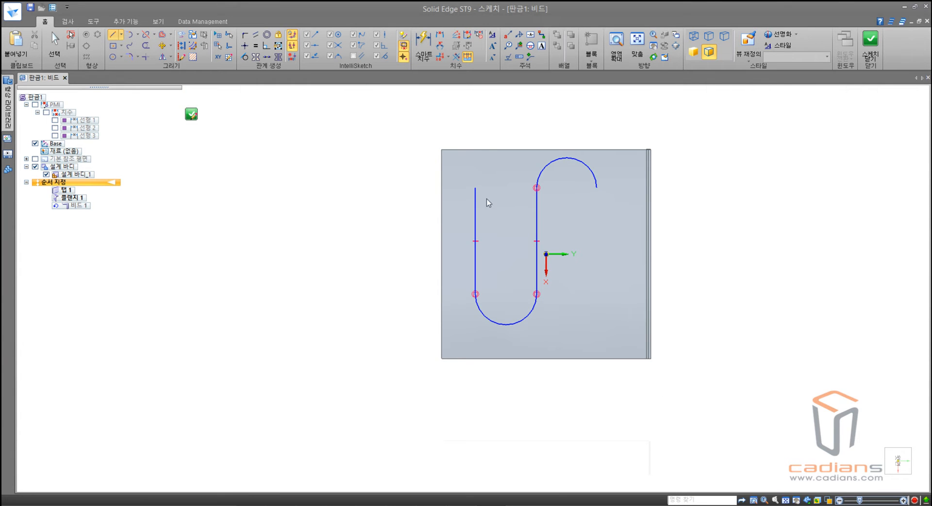
pyautogui.click(113, 35)
pyautogui.click(597, 188)
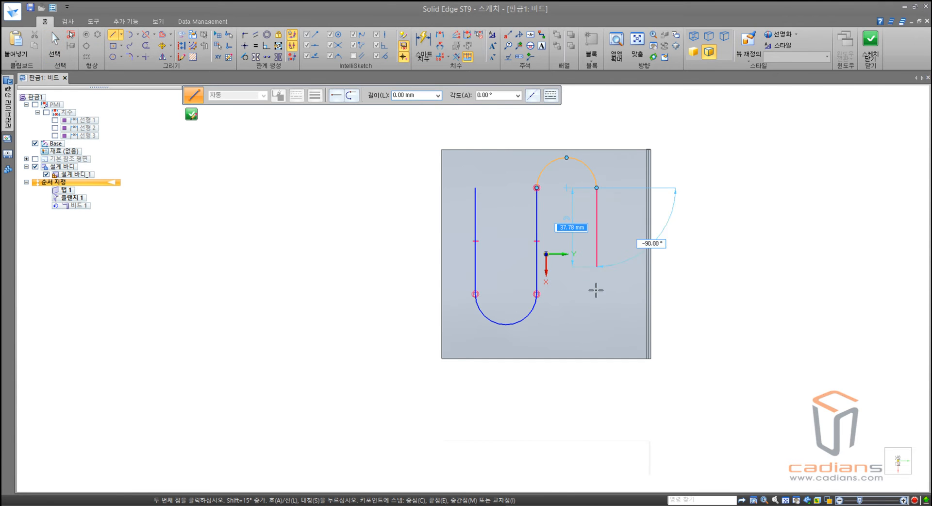
pyautogui.press('Escape')
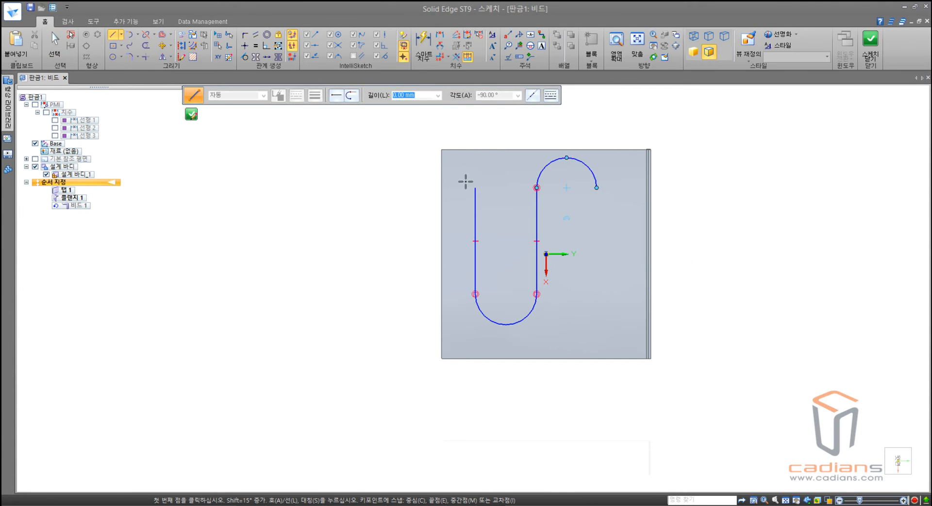
pyautogui.press('Escape')
pyautogui.click(113, 35)
pyautogui.click(596, 187)
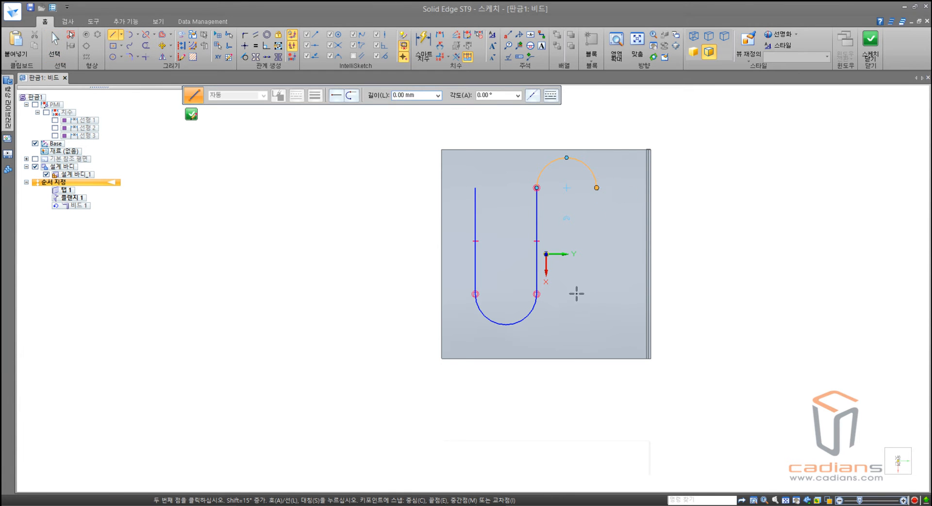
pyautogui.click(597, 293)
pyautogui.press('Escape')
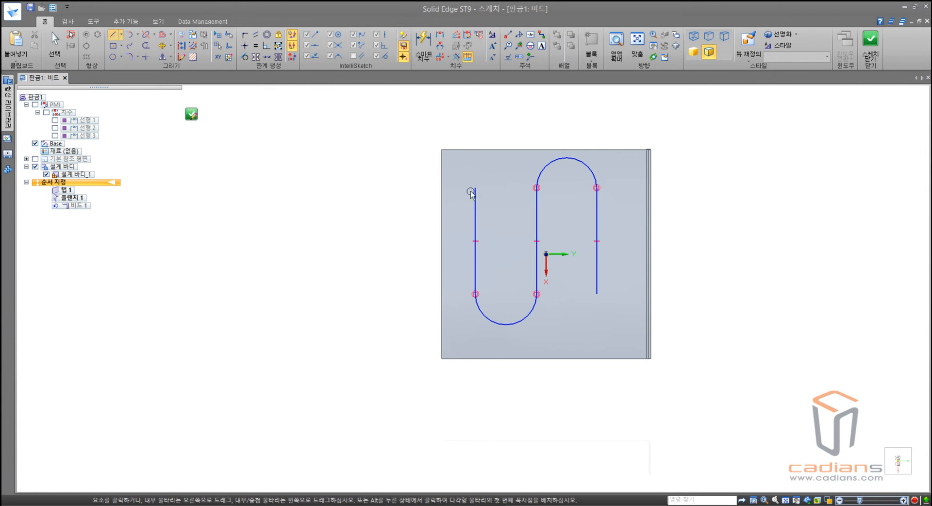
pyautogui.press('Escape')
# Close the sketch to rebuild the bead along the serpentine path.
pyautogui.moveTo(445, 100); pyautogui.dragTo(519, 220)
pyautogui.moveTo(585, 309); pyautogui.dragTo(633, 359)
pyautogui.moveTo(599, 266); pyautogui.dragTo(608, 281)
pyautogui.click(855, 210)
pyautogui.click(871, 41)
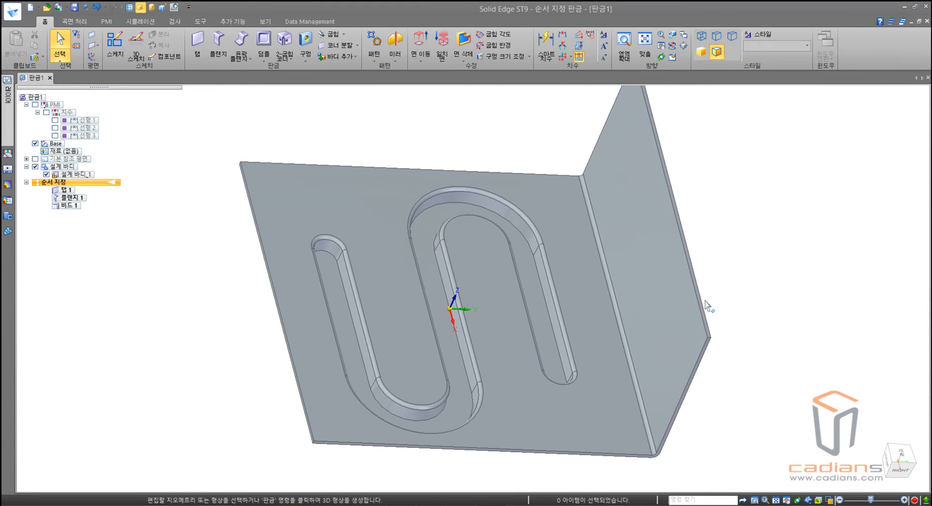
# Delete the serpentine bead from the base plate.
pyautogui.click(561, 306)
pyautogui.press('Delete')
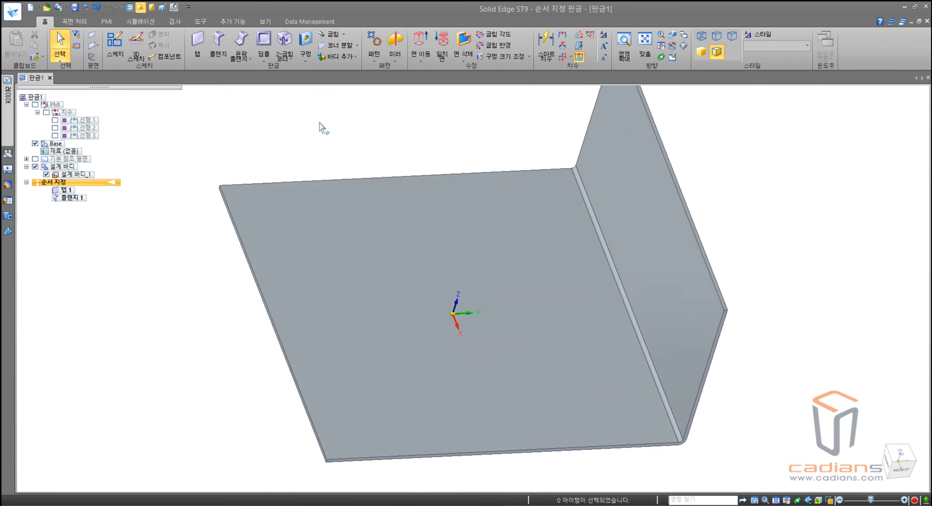
# Start a gusset on the bend between the base plate and the vertical flange.
pyautogui.click(263, 60)
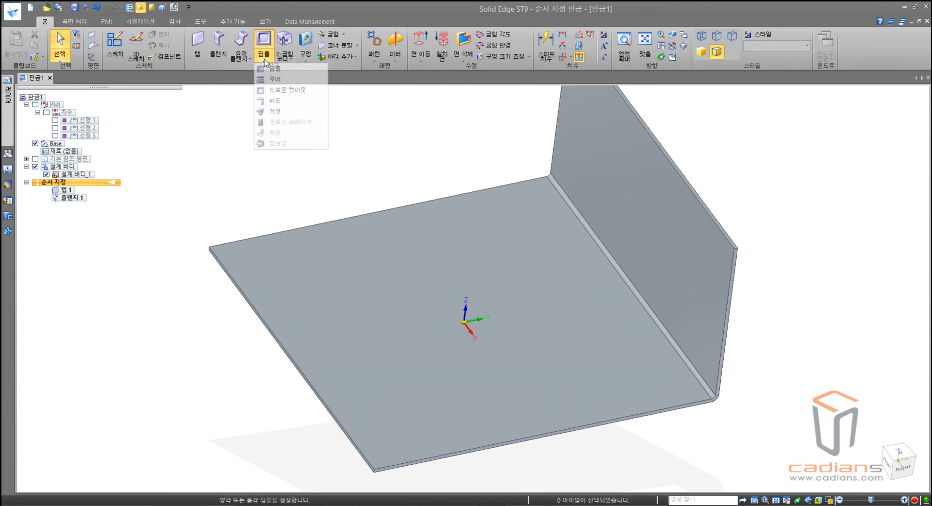
pyautogui.click(274, 115)
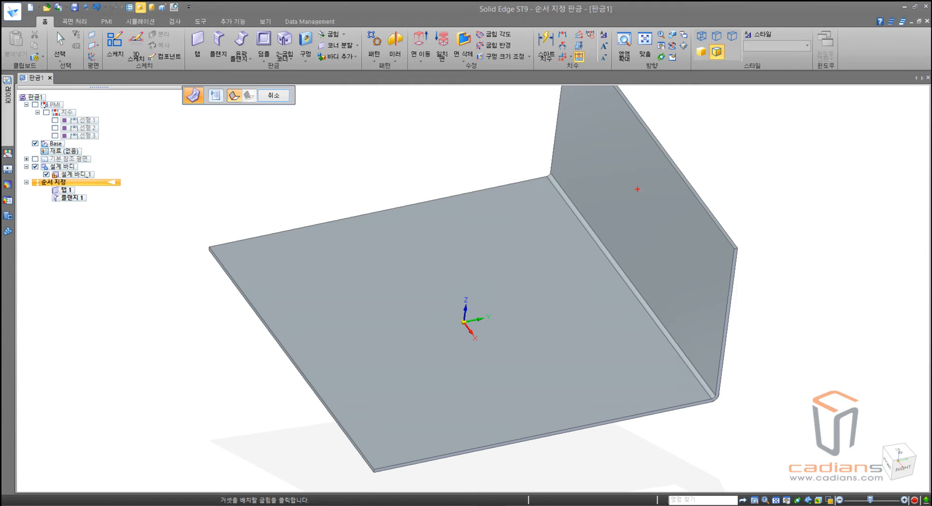
pyautogui.moveTo(650, 192)
pyautogui.mouseDown()
pyautogui.moveTo(608, 190)
pyautogui.moveTo(658, 203)
pyautogui.mouseUp()
pyautogui.moveTo(512, 300); pyautogui.dragTo(533, 280)
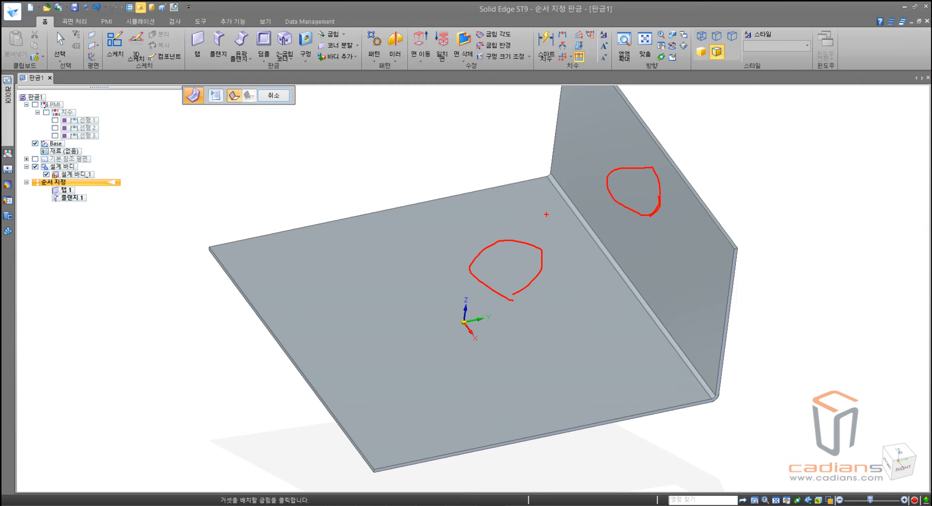
pyautogui.moveTo(578, 223)
pyautogui.mouseDown()
pyautogui.moveTo(663, 340)
pyautogui.moveTo(731, 402)
pyautogui.mouseUp()
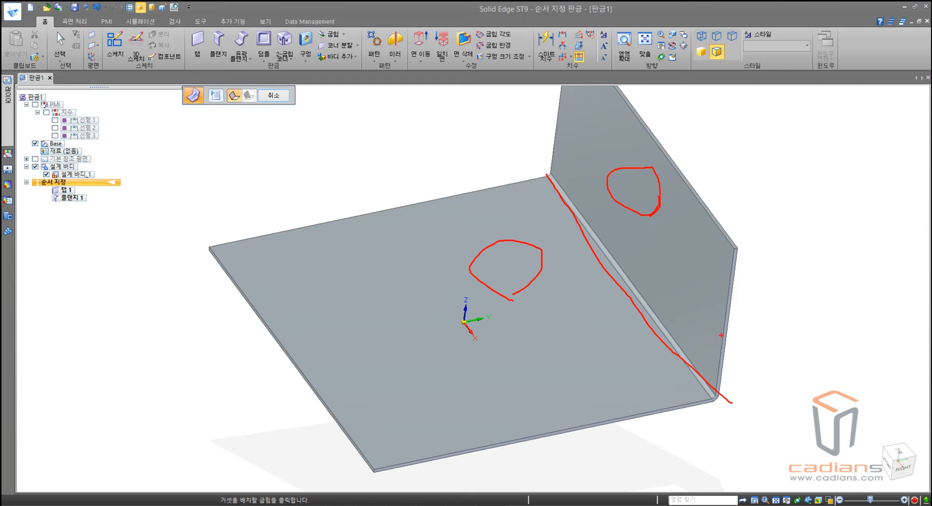
pyautogui.press('Escape')
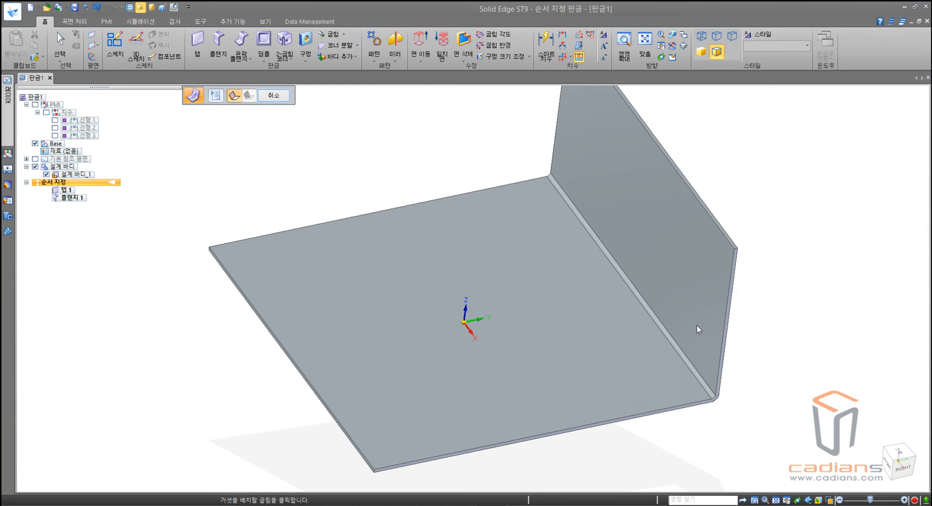
pyautogui.click(638, 297)
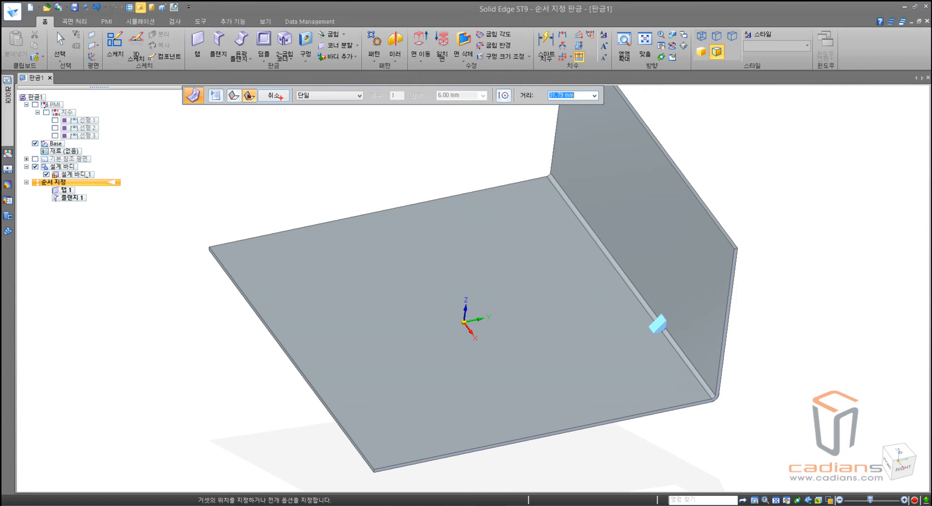
# Set the gusset pattern type to 맞춤 (Fit) with a count of 5 and create the gussets along the bend.
pyautogui.moveTo(294, 86)
pyautogui.mouseDown()
pyautogui.moveTo(312, 100)
pyautogui.moveTo(368, 109)
pyautogui.mouseUp()
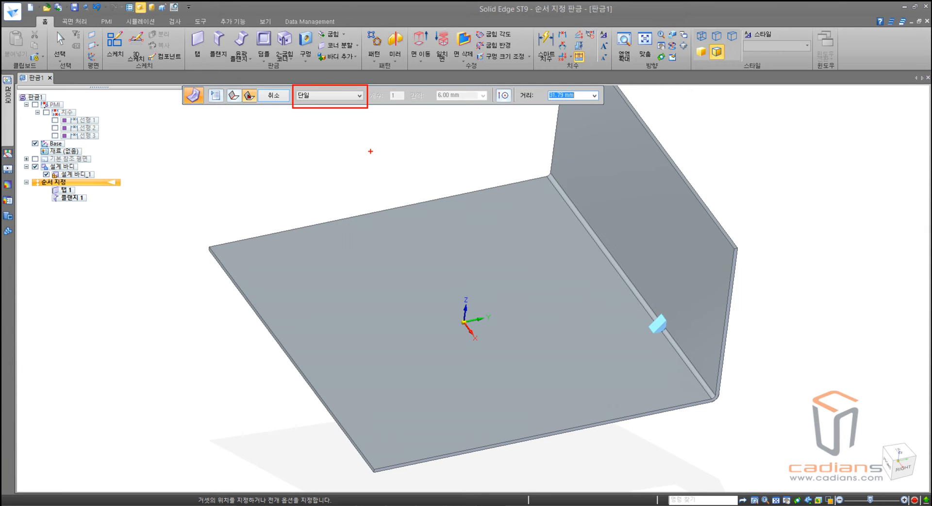
pyautogui.click(348, 96)
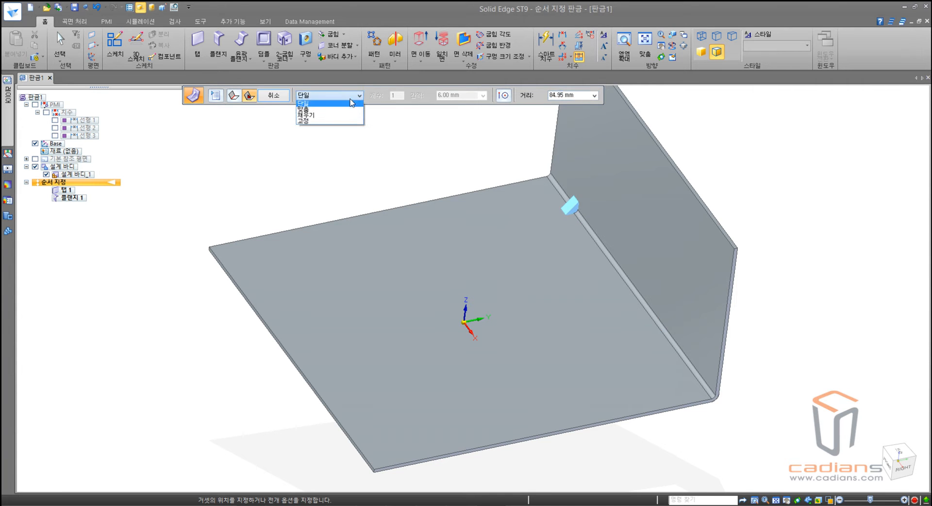
pyautogui.click(347, 110)
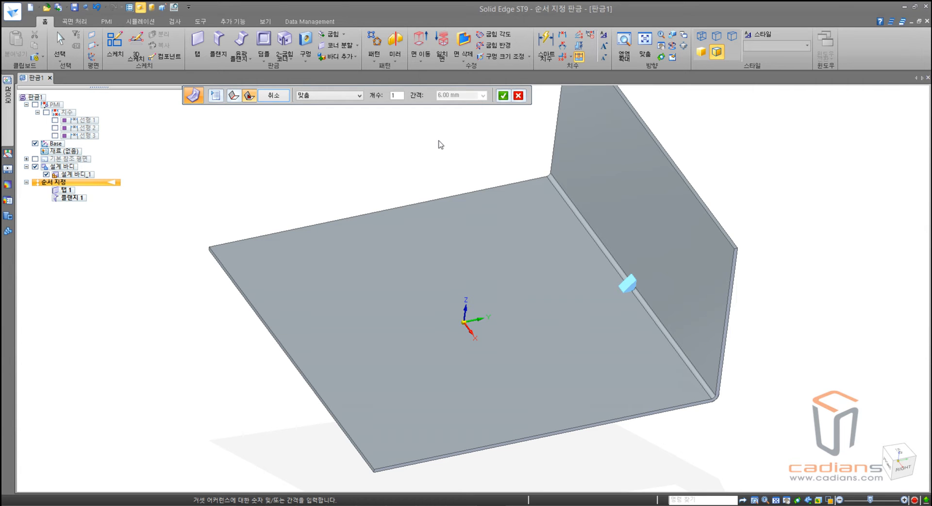
pyautogui.moveTo(542, 175); pyautogui.dragTo(556, 160)
pyautogui.moveTo(713, 400); pyautogui.dragTo(737, 378)
pyautogui.moveTo(405, 106)
pyautogui.mouseDown()
pyautogui.moveTo(387, 108)
pyautogui.moveTo(395, 89)
pyautogui.moveTo(383, 95)
pyautogui.mouseUp()
pyautogui.press('Escape')
pyautogui.write('5')
pyautogui.press('Return')
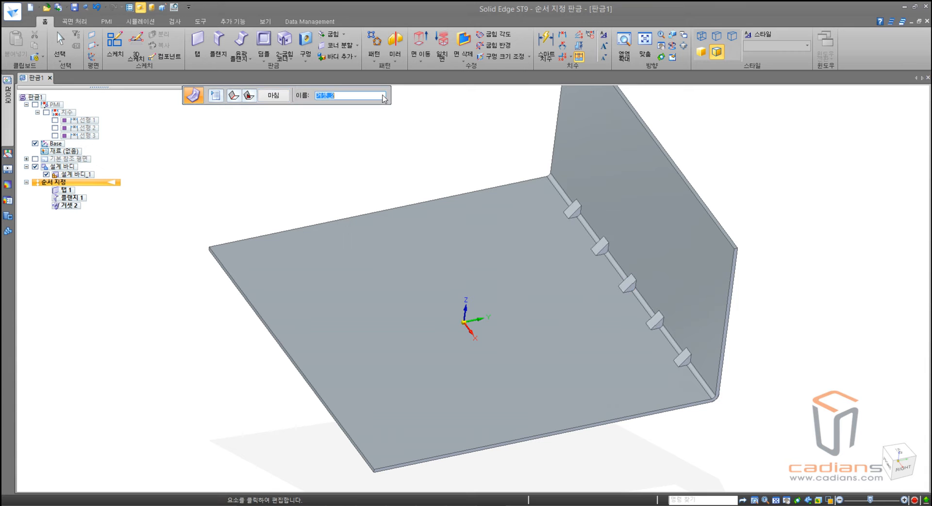
pyautogui.moveTo(538, 178); pyautogui.dragTo(578, 156)
pyautogui.moveTo(716, 405)
pyautogui.mouseDown()
pyautogui.moveTo(727, 397)
pyautogui.moveTo(648, 372)
pyautogui.moveTo(585, 244)
pyautogui.moveTo(573, 196)
pyautogui.moveTo(688, 314)
pyautogui.moveTo(684, 373)
pyautogui.mouseUp()
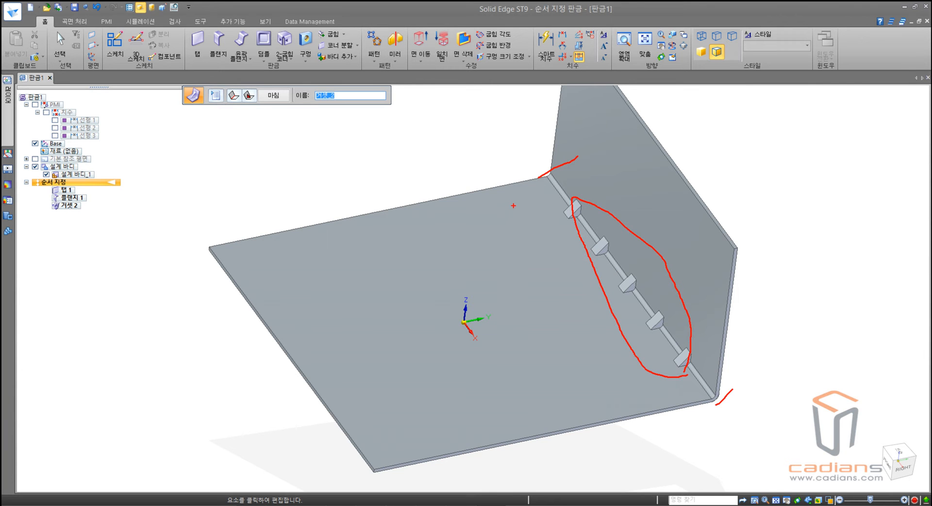
# Reopen the gusset placement and try the 채우기 (Fill) pattern type along the bend.
pyautogui.click(249, 95)
pyautogui.click(335, 100)
pyautogui.click(318, 118)
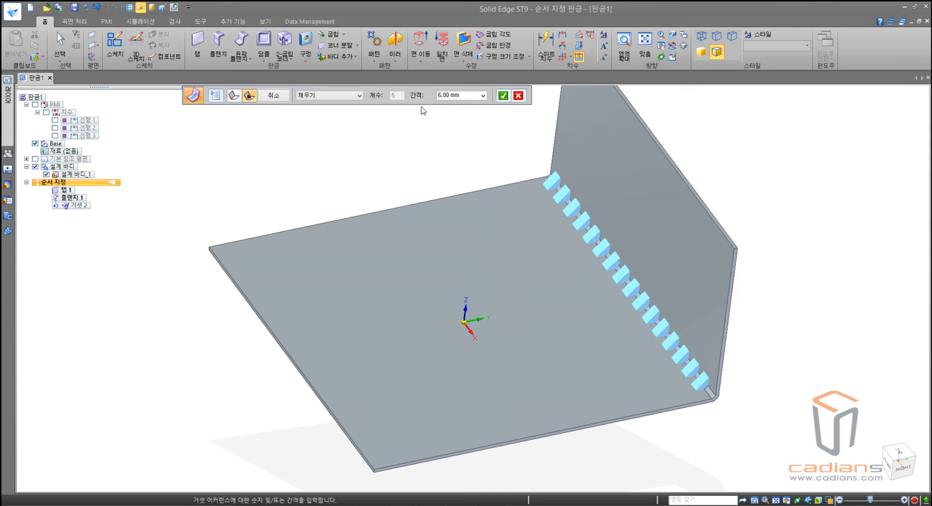
pyautogui.moveTo(422, 86); pyautogui.dragTo(494, 104)
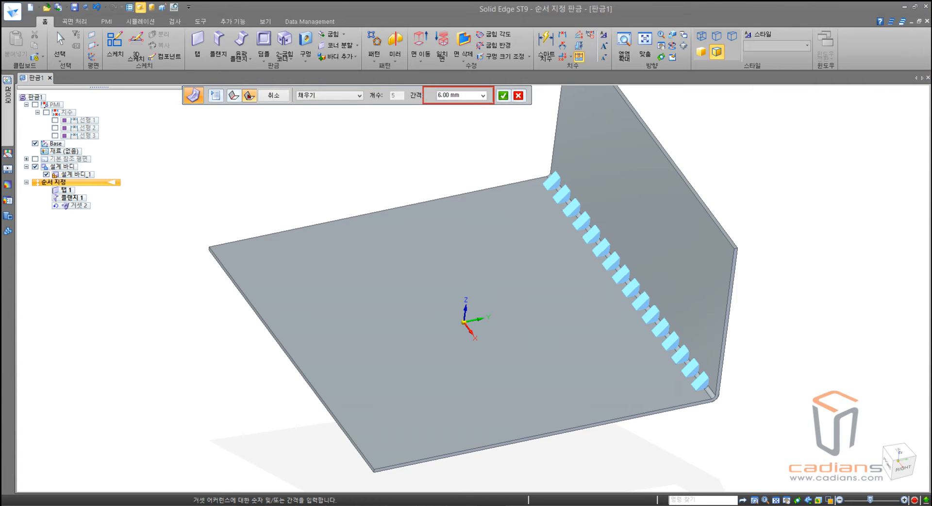
# Try the 고정 (Fixed) pattern type on the gussets and return the pattern to 맞춤 (Fit).
pyautogui.click(330, 96)
pyautogui.click(314, 122)
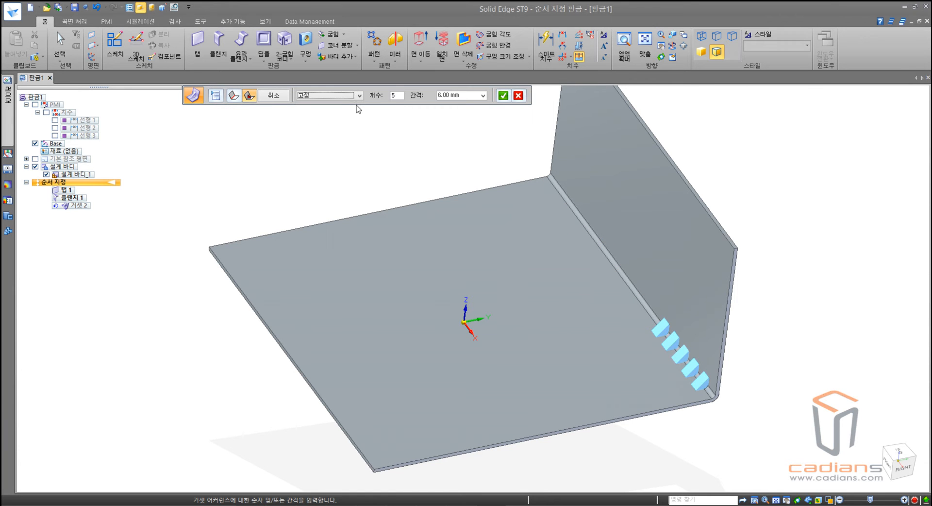
pyautogui.moveTo(364, 88); pyautogui.dragTo(491, 106)
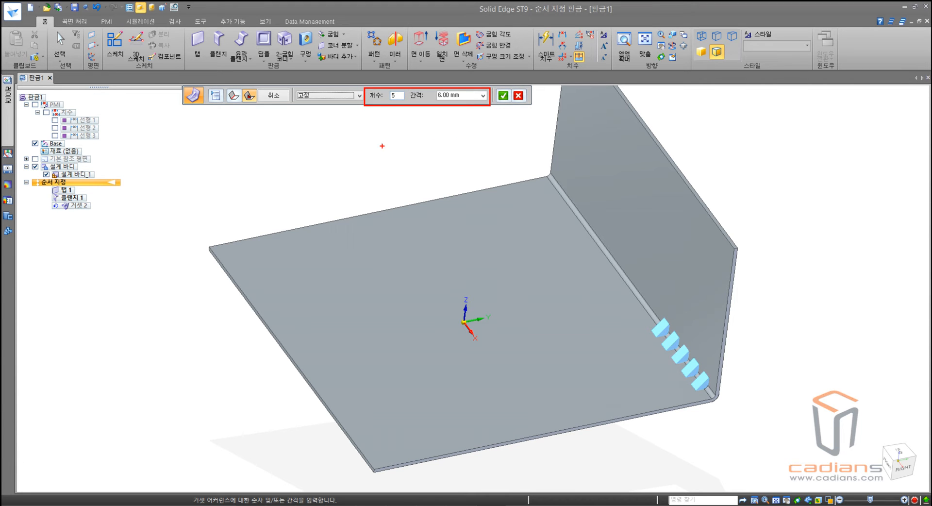
pyautogui.click(335, 96)
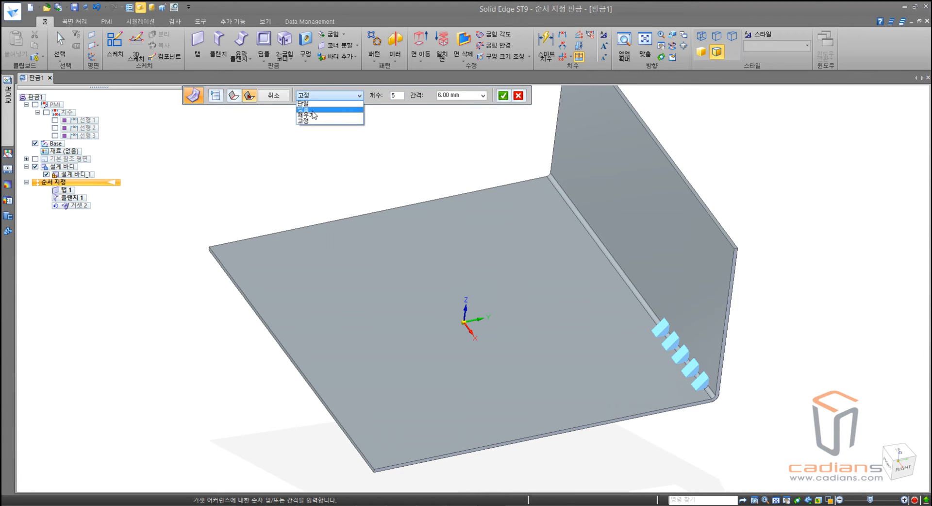
pyautogui.click(314, 115)
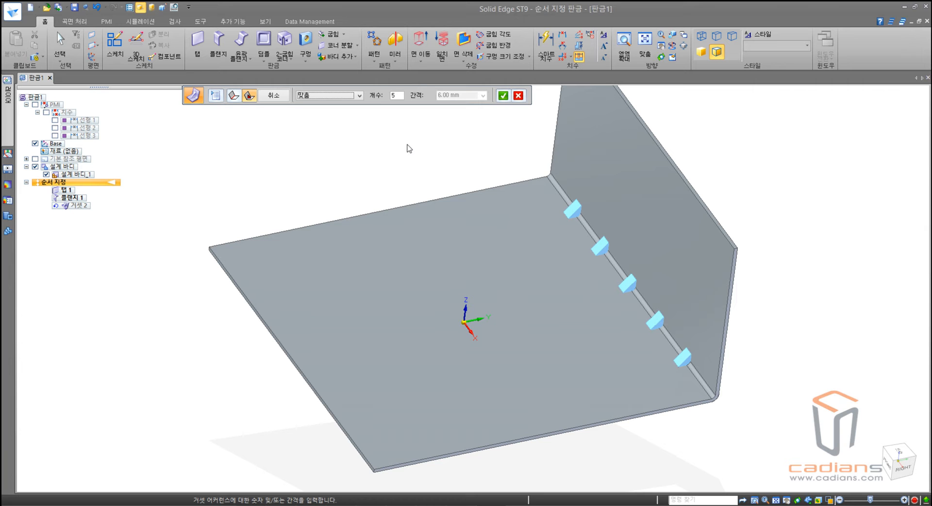
# Set the automatic profile depth of the gussets to 10 mm in the gusset options.
pyautogui.click(217, 101)
pyautogui.moveTo(203, 85); pyautogui.dragTo(226, 104)
pyautogui.press('Escape')
pyautogui.click(216, 97)
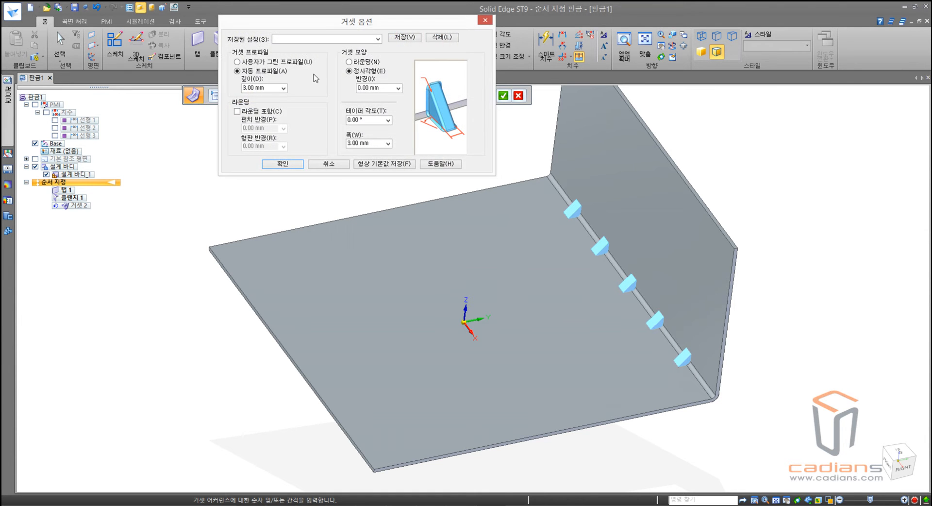
pyautogui.moveTo(321, 23); pyautogui.dragTo(324, 130)
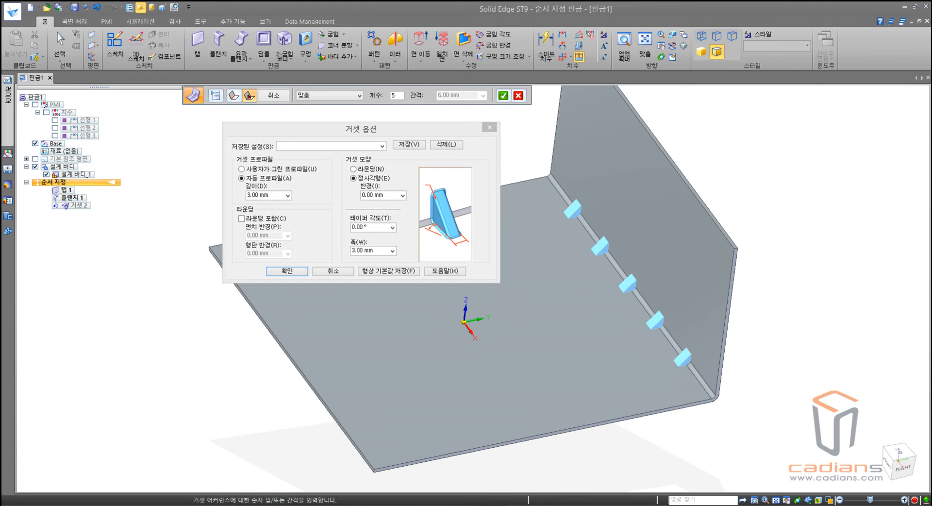
pyautogui.moveTo(553, 189); pyautogui.dragTo(709, 375)
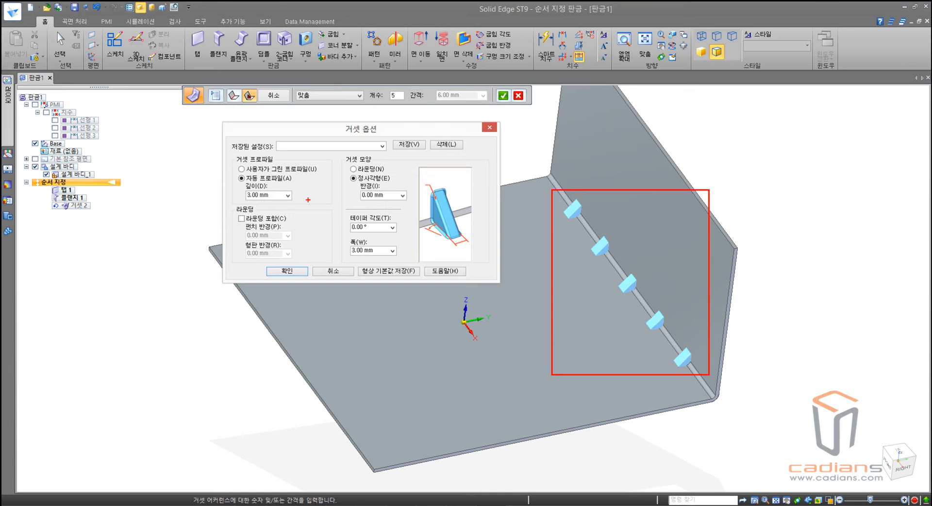
pyautogui.doubleClick(276, 195)
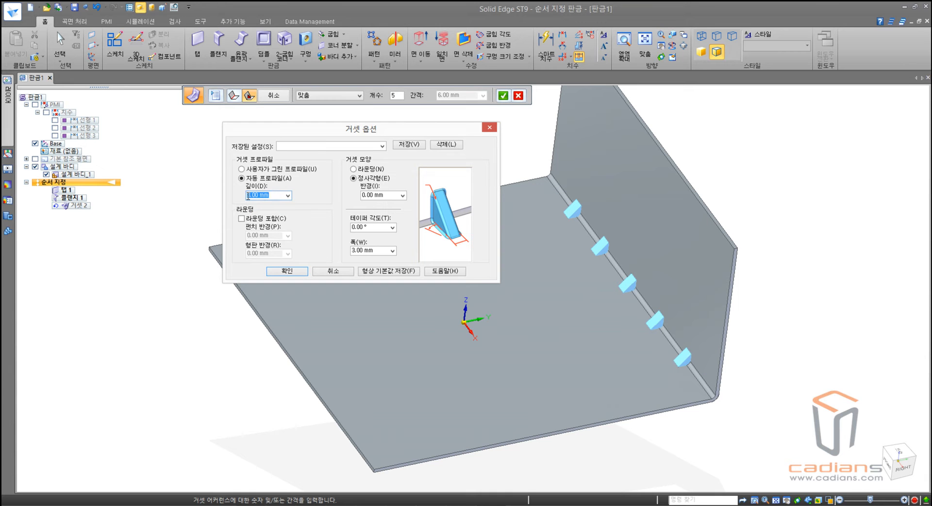
pyautogui.write('10')
pyautogui.click(287, 271)
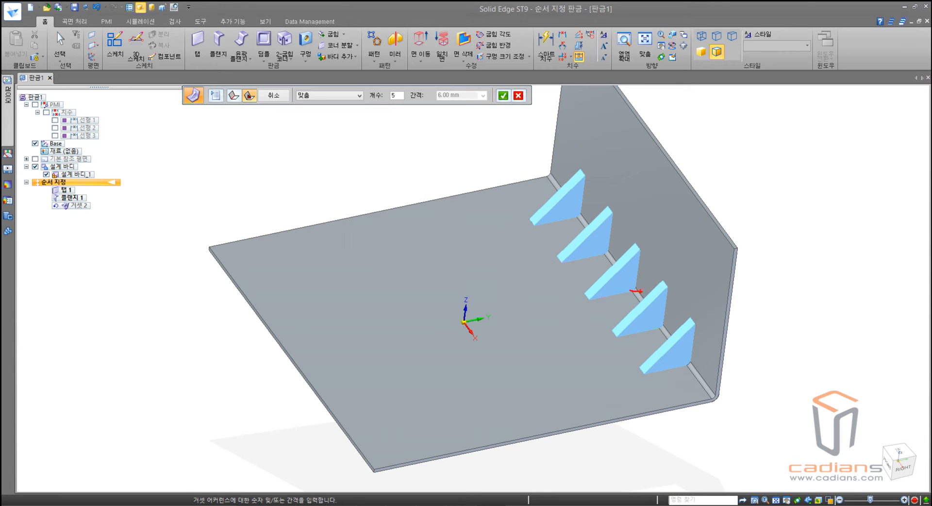
pyautogui.moveTo(635, 291); pyautogui.dragTo(634, 246)
# Change the gusset shape to 라운딩 (Round) in the gusset options.
pyautogui.click(214, 95)
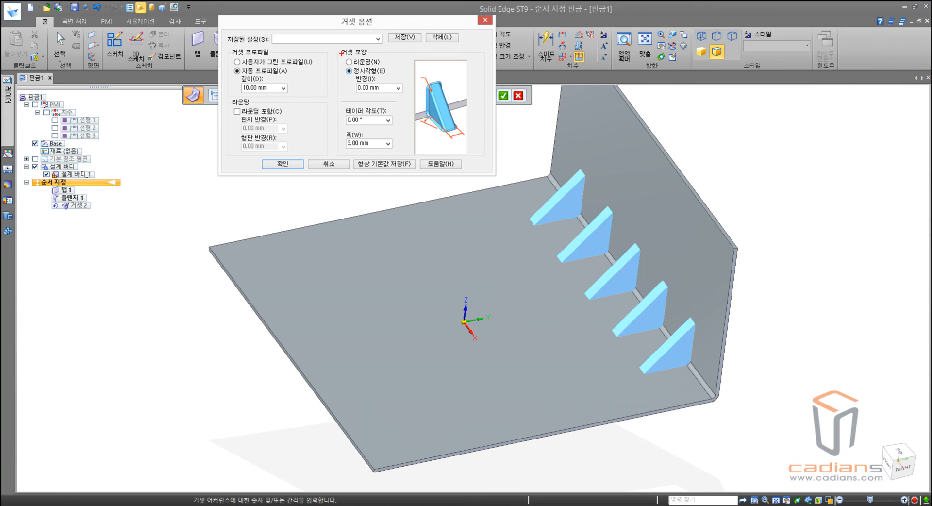
pyautogui.moveTo(336, 47); pyautogui.dragTo(410, 95)
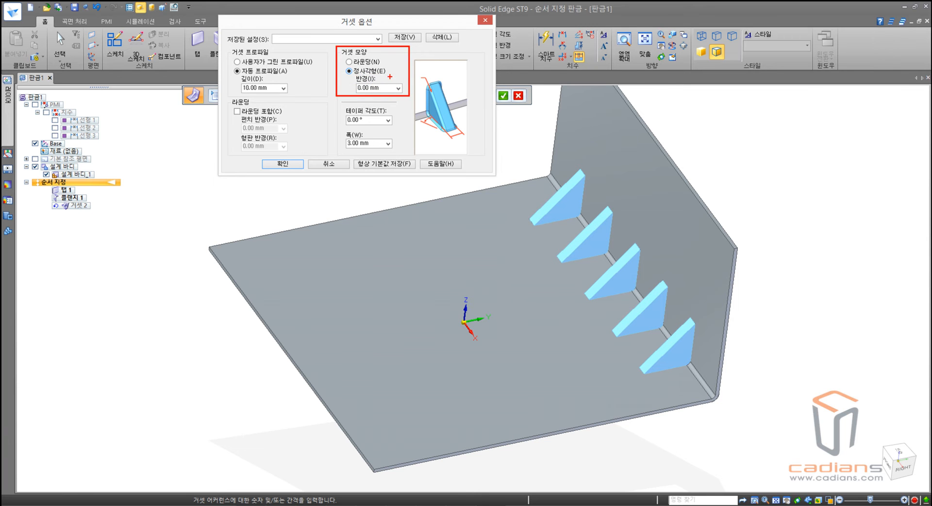
pyautogui.moveTo(411, 52); pyautogui.dragTo(473, 161)
pyautogui.press('Escape')
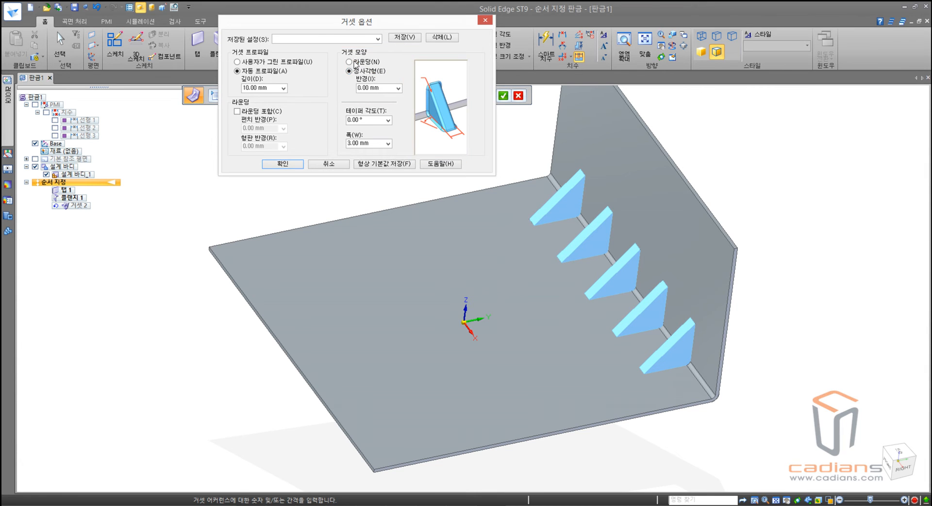
pyautogui.click(350, 62)
pyautogui.moveTo(462, 136); pyautogui.dragTo(420, 68)
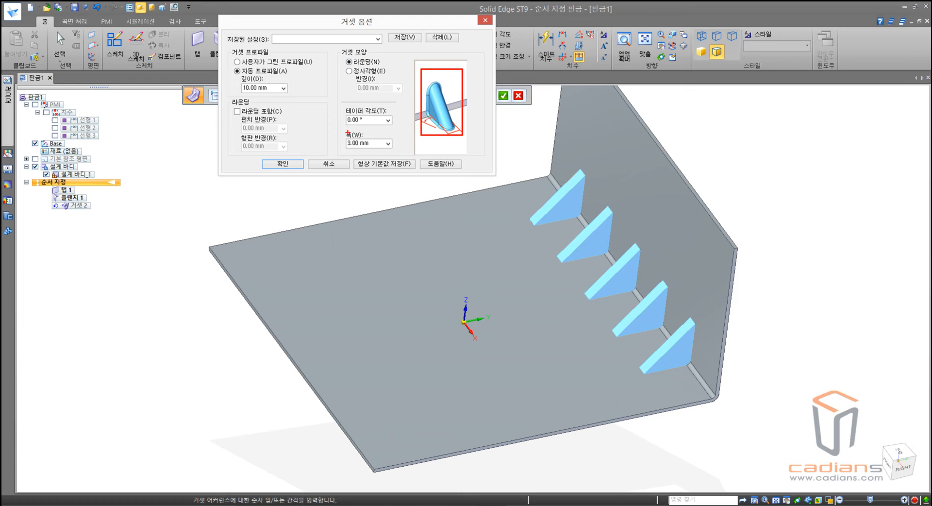
pyautogui.press('Escape')
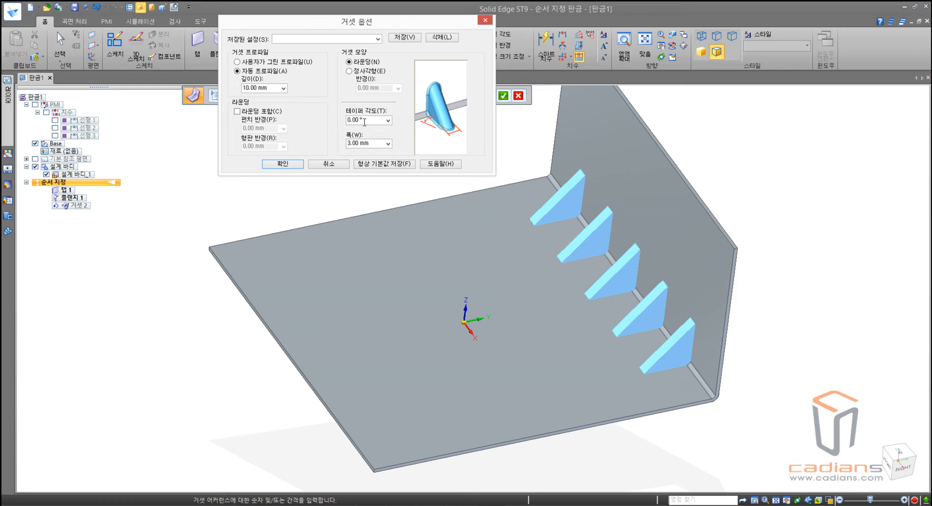
# Set the gusset taper angle to 3° and the width to 7 mm, and finish the five gussets.
pyautogui.doubleClick(356, 119)
pyautogui.write('3')
pyautogui.doubleClick(376, 143)
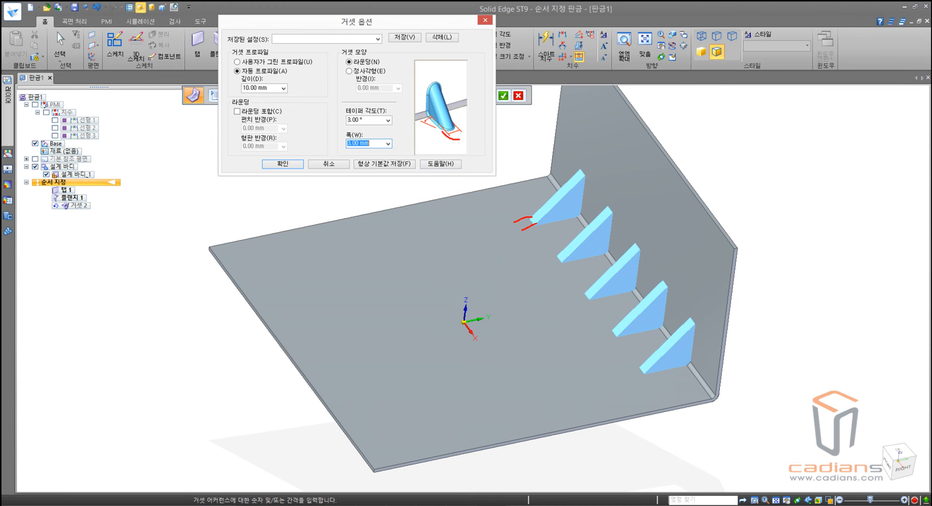
pyautogui.press('Escape')
pyautogui.moveTo(380, 145); pyautogui.dragTo(326, 147)
pyautogui.write('7')
pyautogui.click(282, 165)
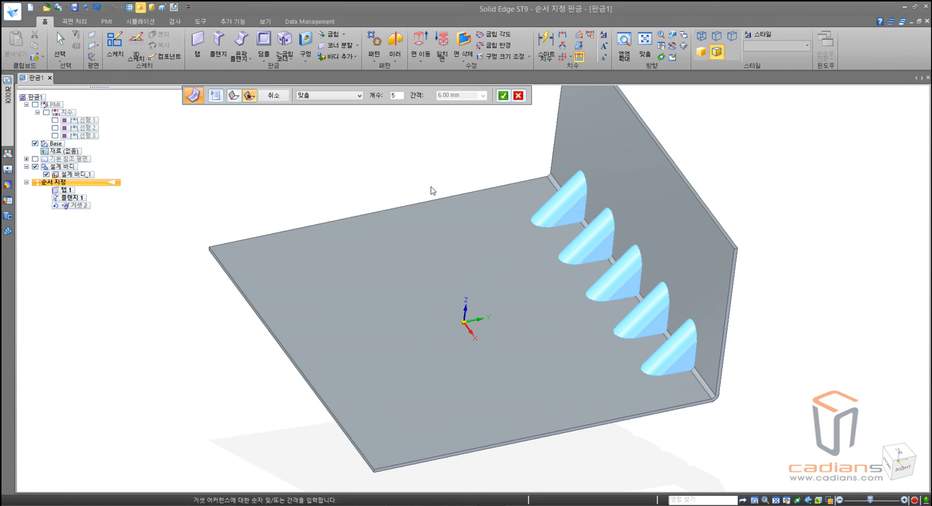
pyautogui.press('Return')
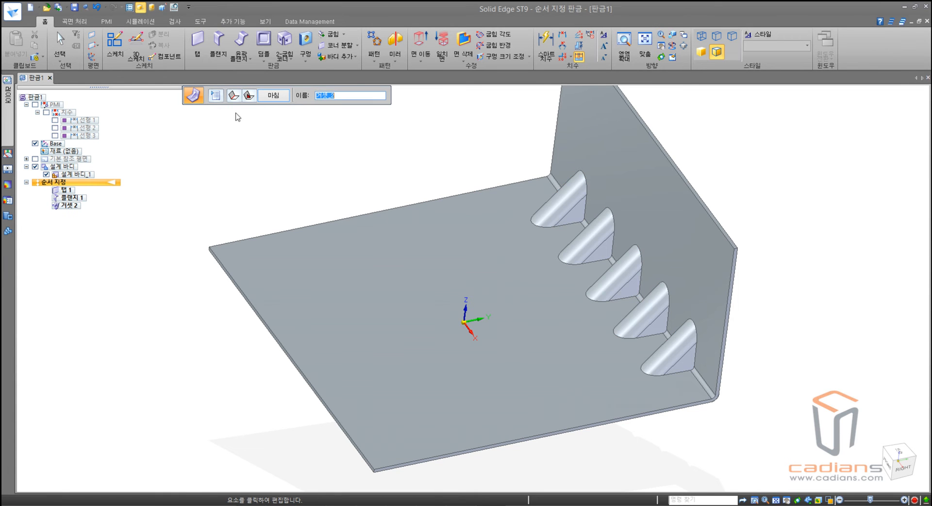
# Review the rounding settings in the gusset options and examine the gussets along the bend from several angles.
pyautogui.click(215, 95)
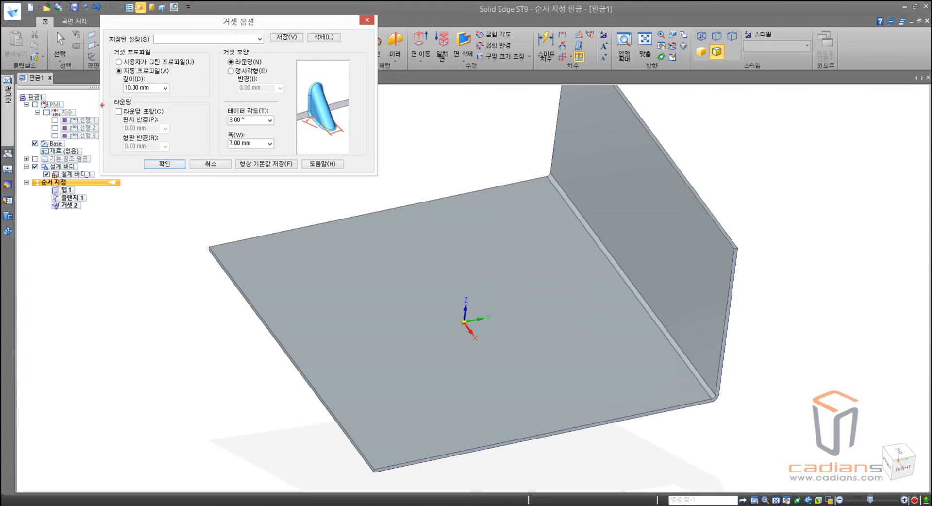
pyautogui.moveTo(100, 97); pyautogui.dragTo(178, 160)
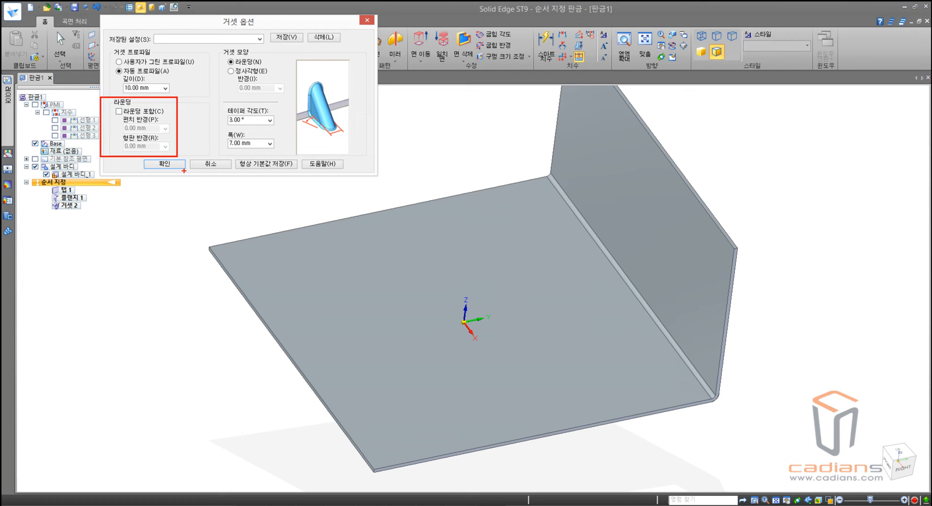
pyautogui.click(167, 164)
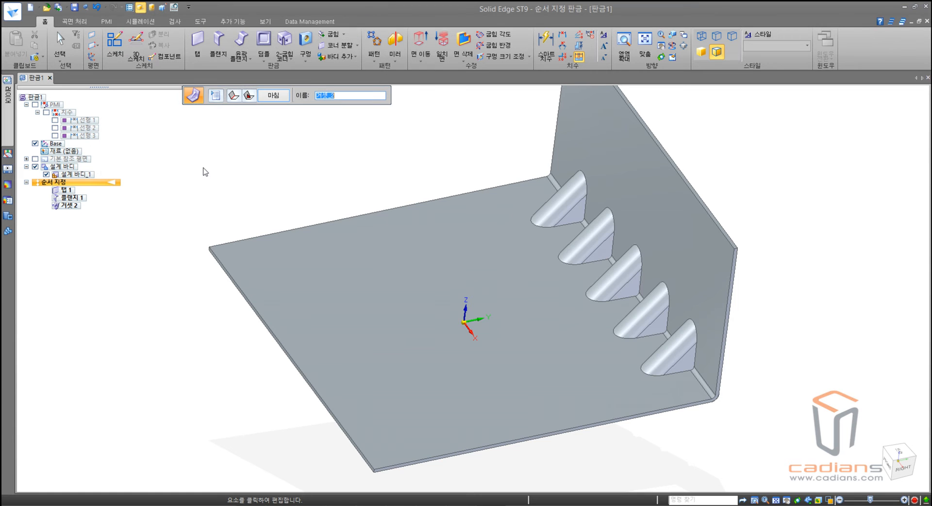
pyautogui.moveTo(308, 175); pyautogui.dragTo(682, 269, button='middle')
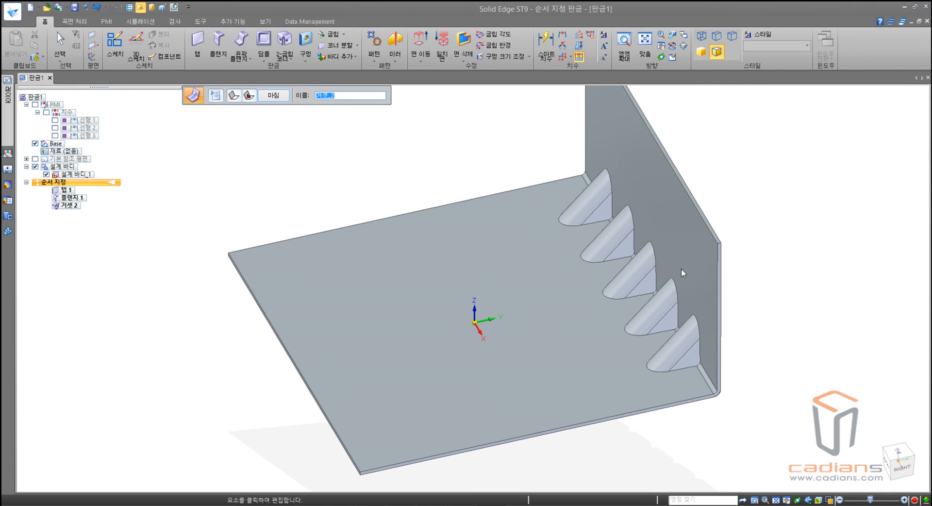
pyautogui.moveTo(571, 243); pyautogui.dragTo(233, 270, button='middle')
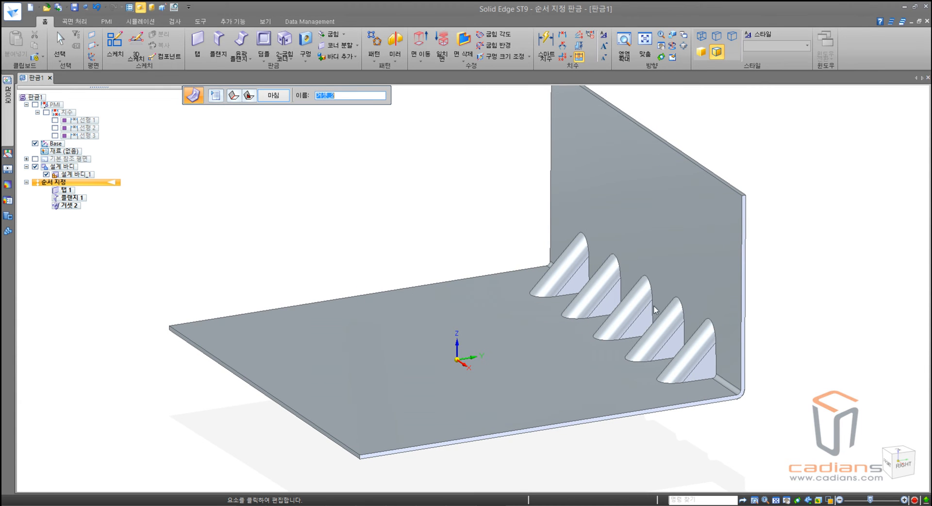
# Delete the row of gussets from the bend between the base and the flange.
pyautogui.press('Escape')
pyautogui.click(633, 313)
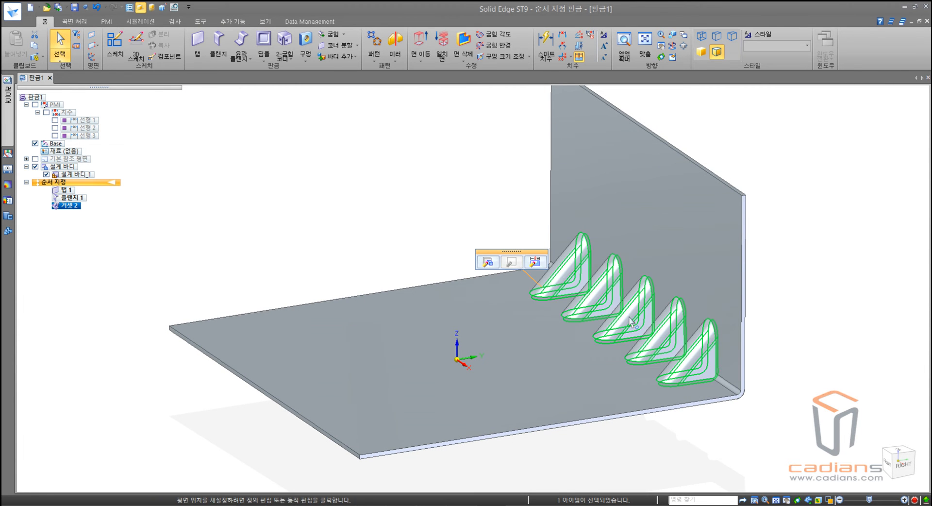
pyautogui.press('Delete')
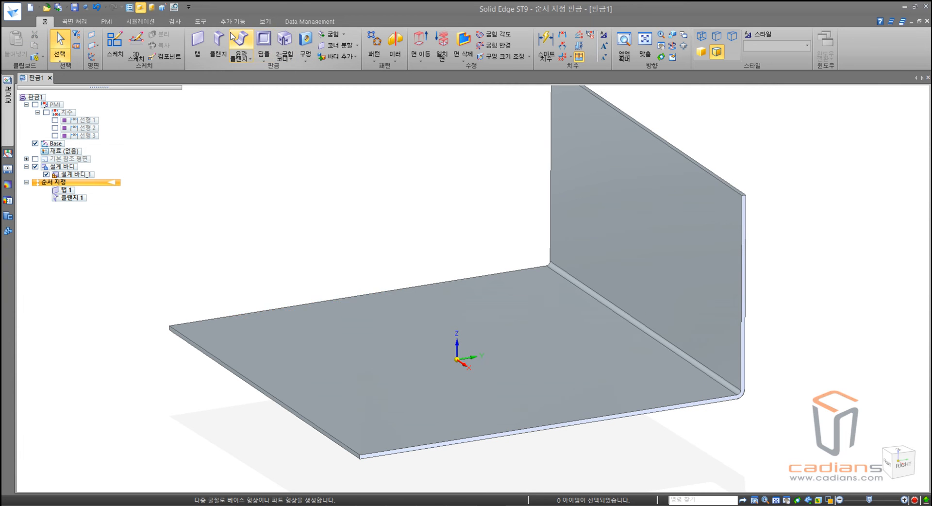
# Add a 90° flange on the base's long side edge, matching its height to the top corner of the existing flange.
pyautogui.click(219, 41)
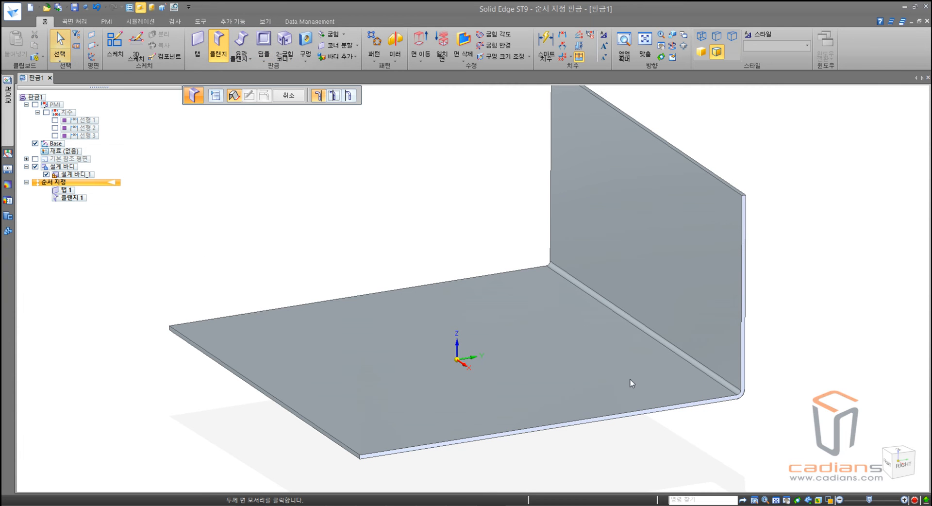
pyautogui.click(640, 412)
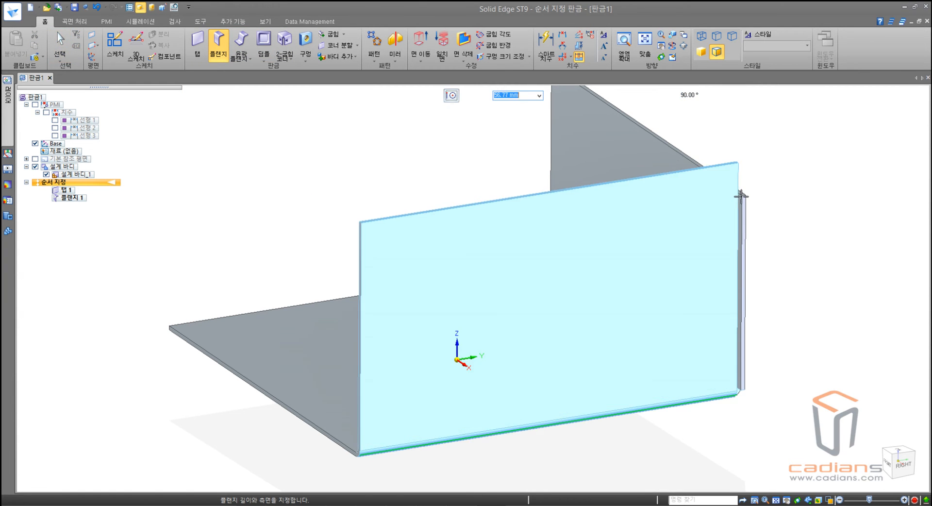
pyautogui.click(742, 195)
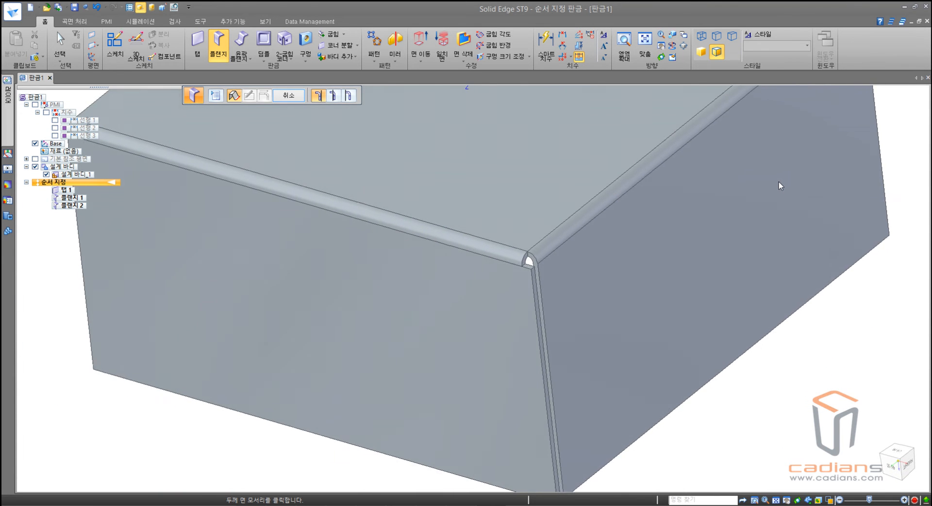
# Start a 2-bend corner closure (2-굽힌-코너 닫기) on the two adjacent flange bends, using the close method and 열기 (open) treatment.
pyautogui.click(287, 58)
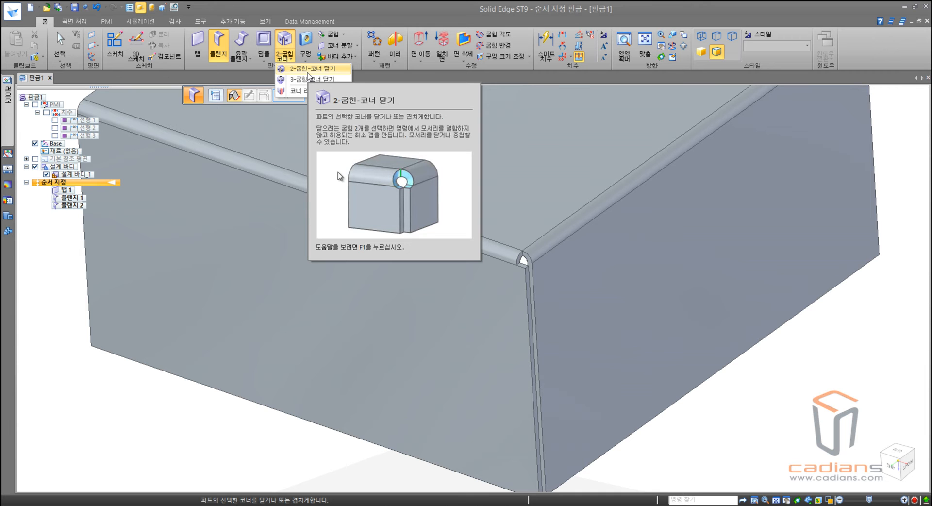
pyautogui.click(307, 71)
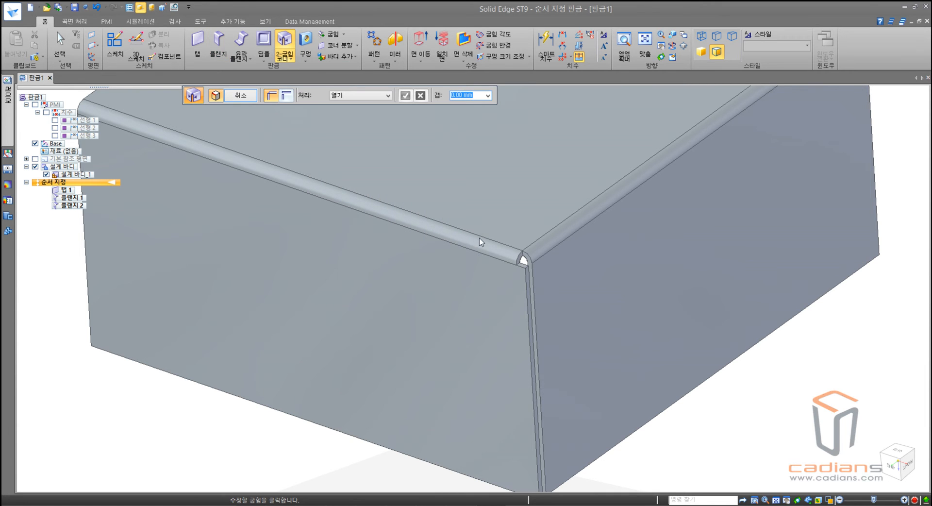
pyautogui.moveTo(453, 238); pyautogui.dragTo(478, 276)
pyautogui.moveTo(572, 243)
pyautogui.mouseDown()
pyautogui.moveTo(548, 223)
pyautogui.moveTo(600, 235)
pyautogui.mouseUp()
pyautogui.press('Escape')
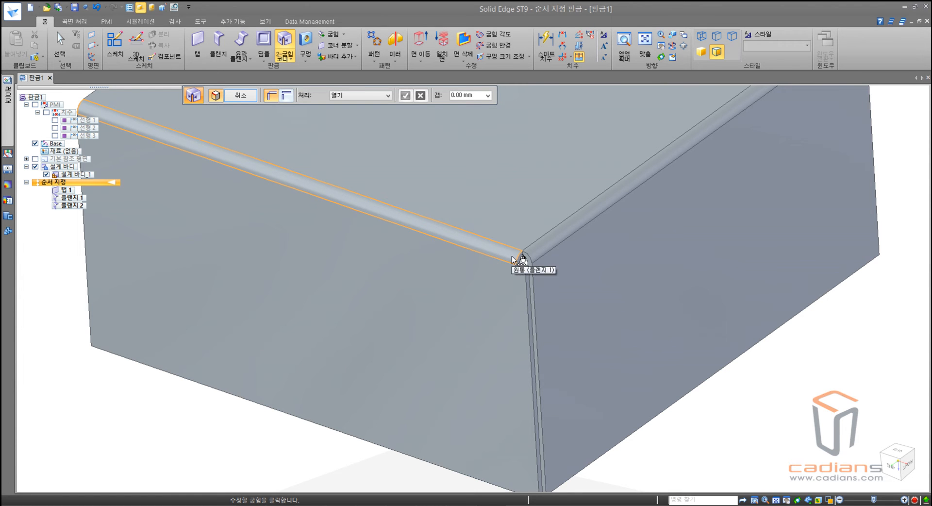
pyautogui.click(496, 252)
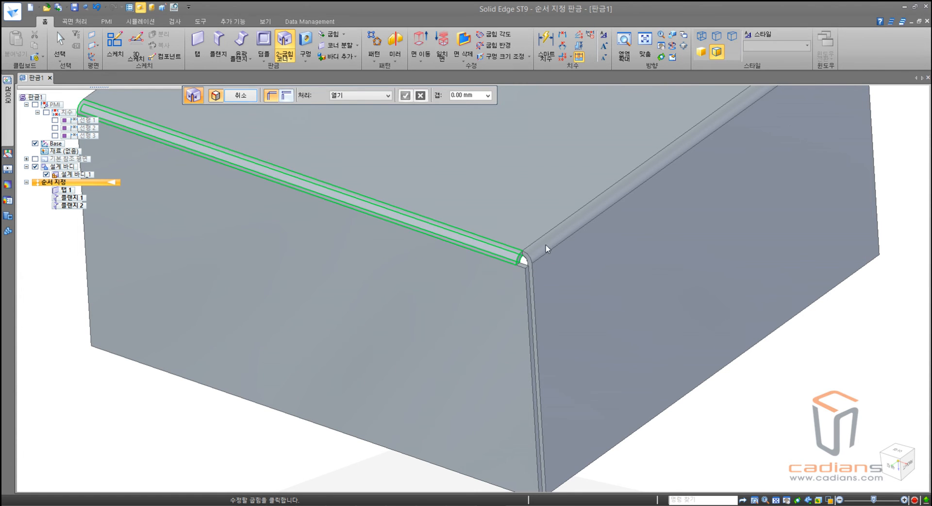
pyautogui.click(549, 247)
pyautogui.scroll(3, 553, 253)
pyautogui.scroll(3, 553, 254)
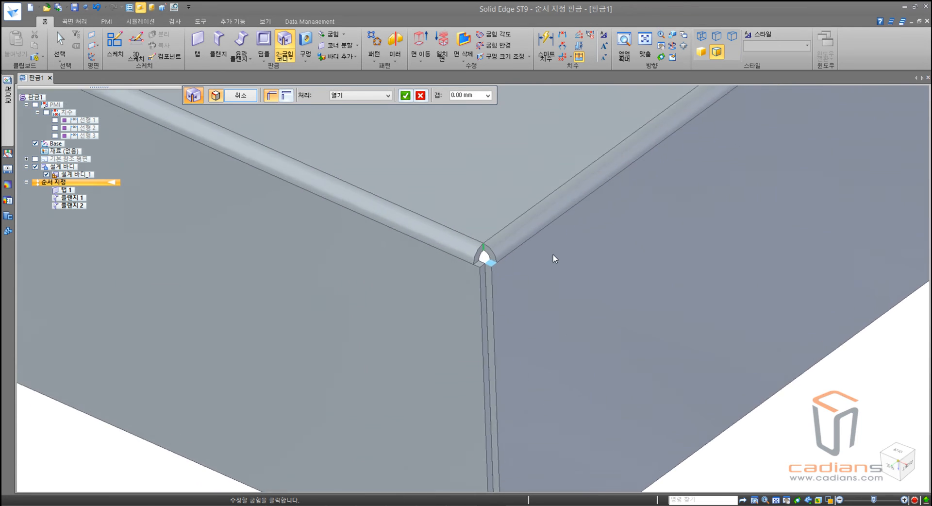
pyautogui.click(420, 97)
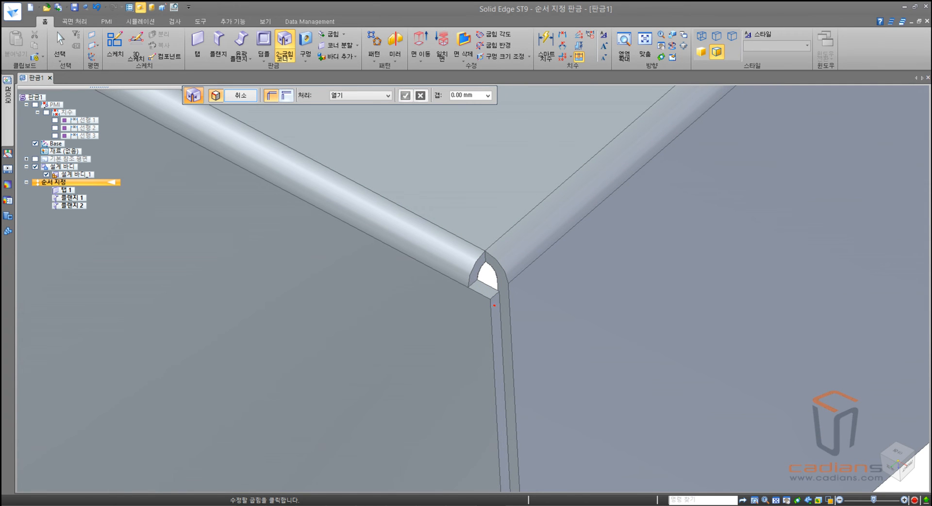
pyautogui.moveTo(494, 305); pyautogui.dragTo(478, 277)
pyautogui.click(444, 249)
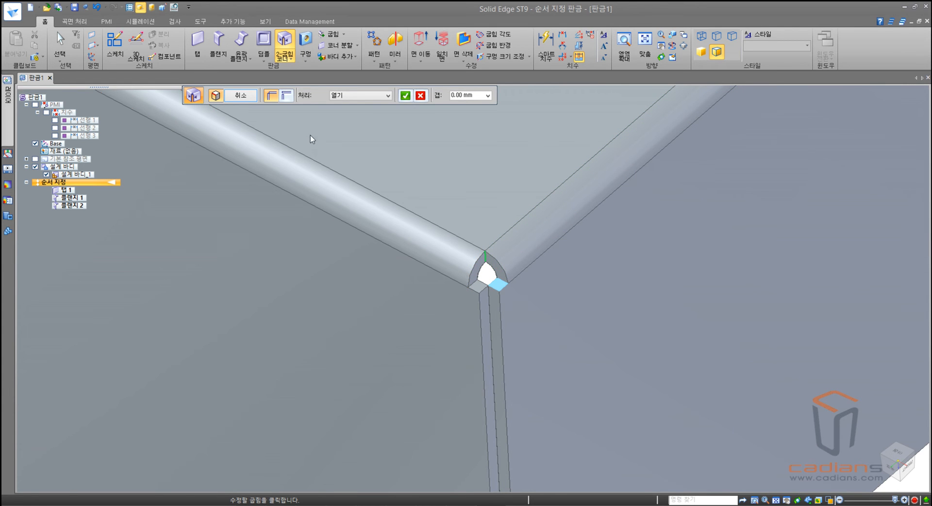
# Switch the corner closure to overlap and reselect the bends, starting with the bend of 플랜지 1.
pyautogui.click(290, 97)
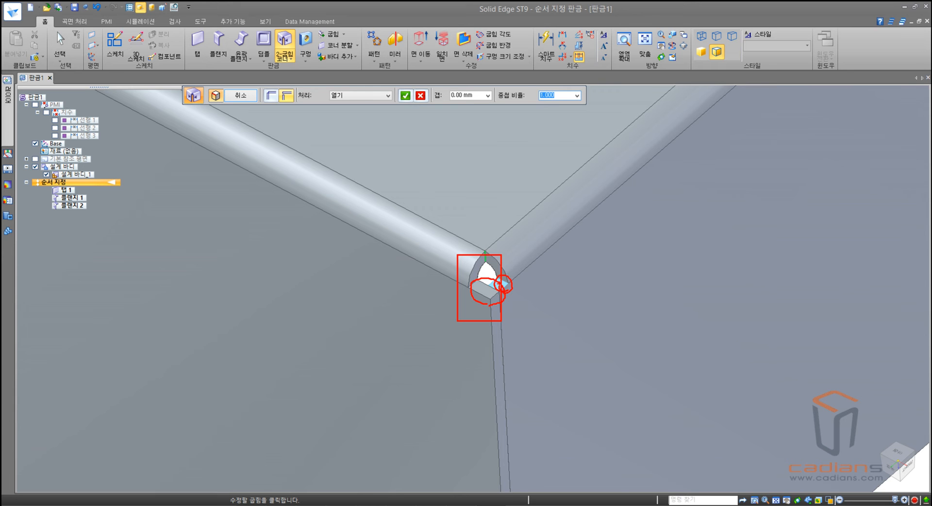
pyautogui.click(417, 99)
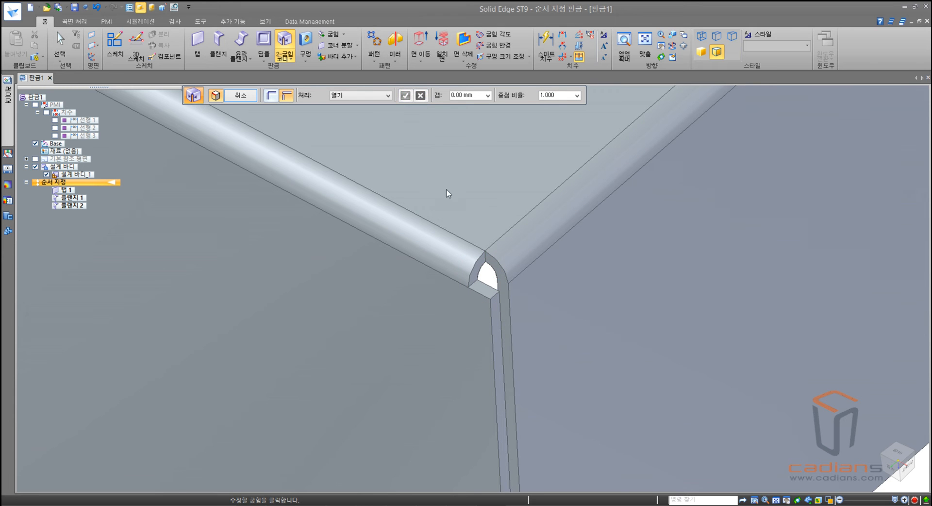
pyautogui.click(463, 268)
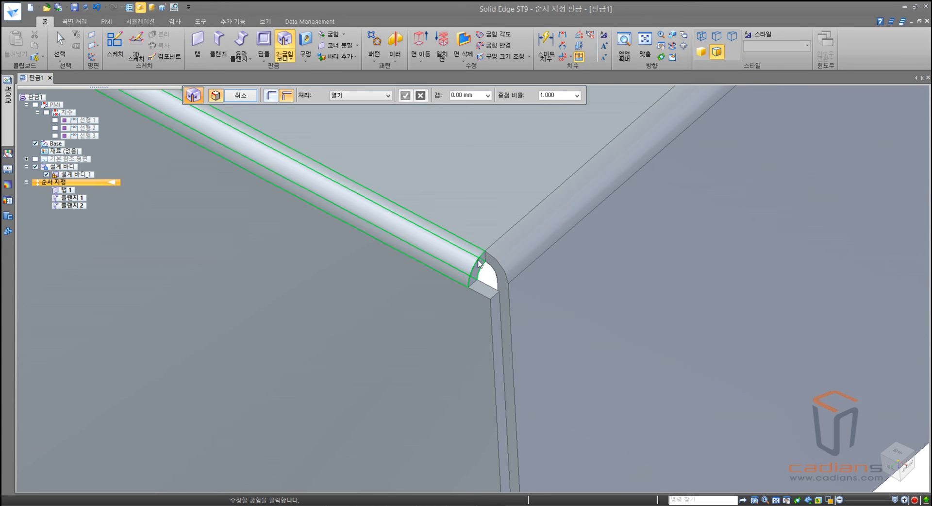
pyautogui.hotkey('ctrl', '2')
pyautogui.moveTo(420, 280)
pyautogui.keyDown('ctrl'); pyautogui.mouseDown()
pyautogui.moveTo(435, 205)
pyautogui.moveTo(317, 162)
pyautogui.mouseUp(); pyautogui.keyUp('ctrl')
pyautogui.keyDown('ctrl'); pyautogui.moveTo(511, 291); pyautogui.dragTo(574, 170); pyautogui.keyUp('ctrl')
pyautogui.press('Escape')
pyautogui.click(551, 223)
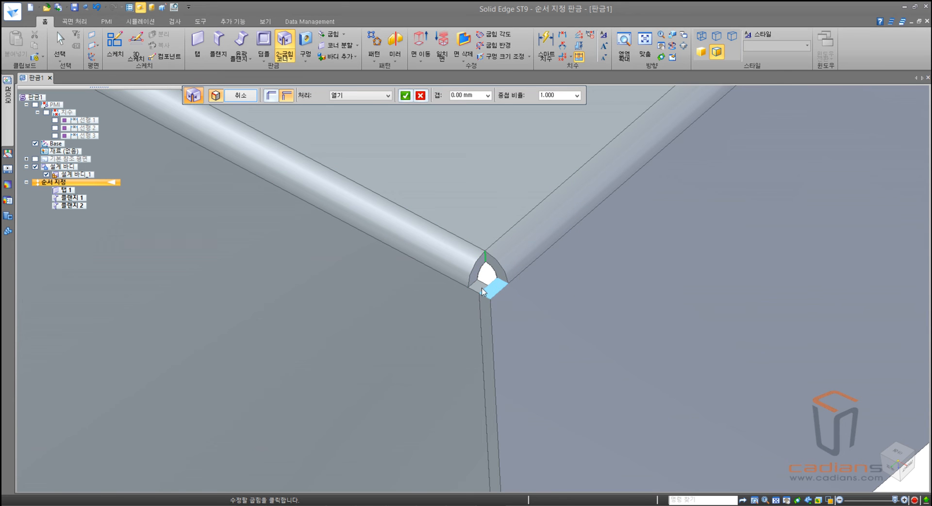
# Compare the overlap direction by selecting the two bends in reverse order, and restore the original selection order.
pyautogui.click(407, 95)
pyautogui.click(535, 244)
pyautogui.click(448, 244)
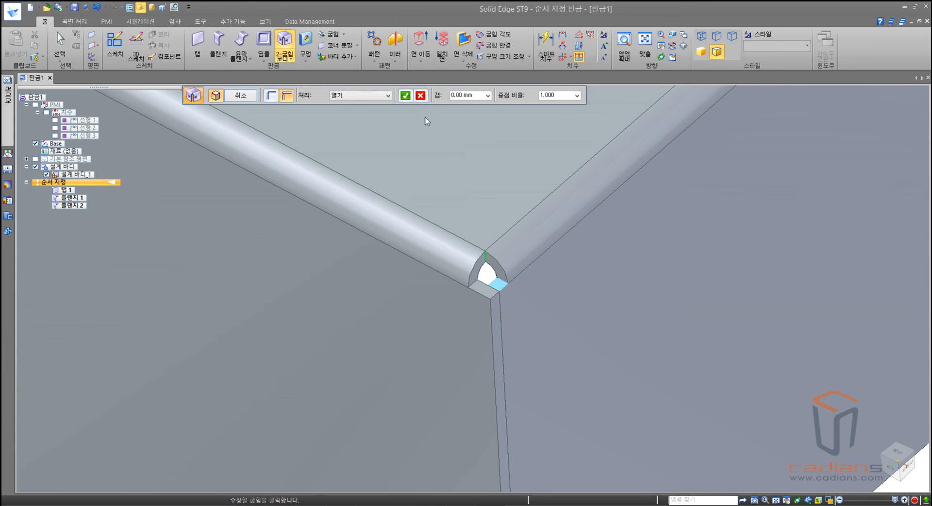
pyautogui.click(421, 96)
pyautogui.click(465, 270)
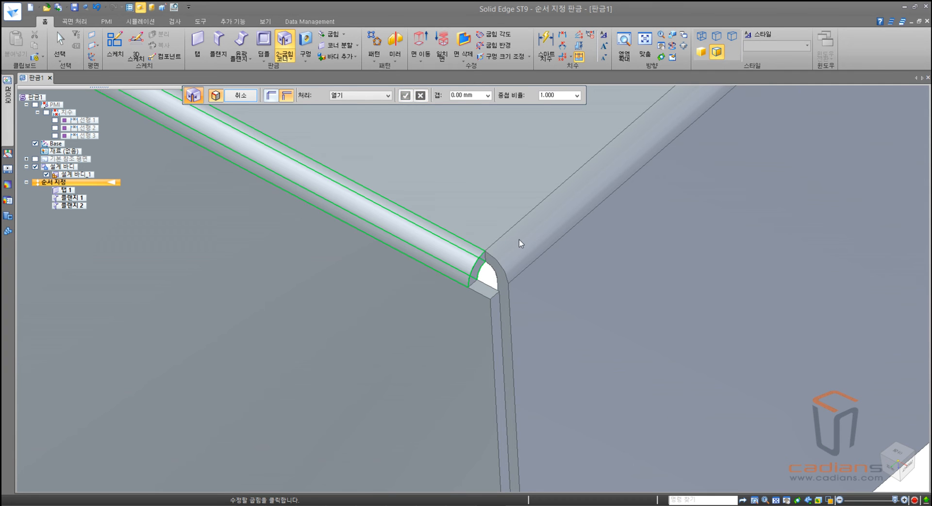
pyautogui.click(520, 242)
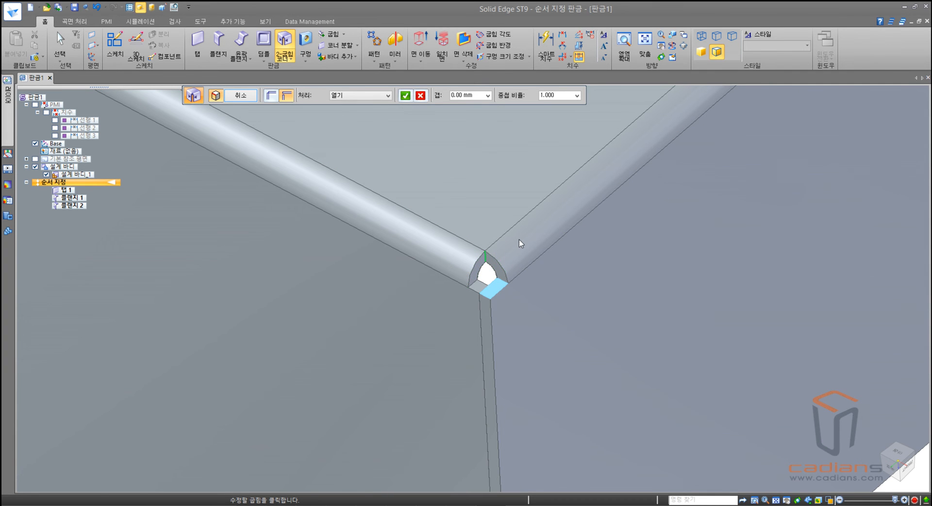
# Preview the 닫힘 (closed) treatment on the overlapped corner.
pyautogui.click(342, 94)
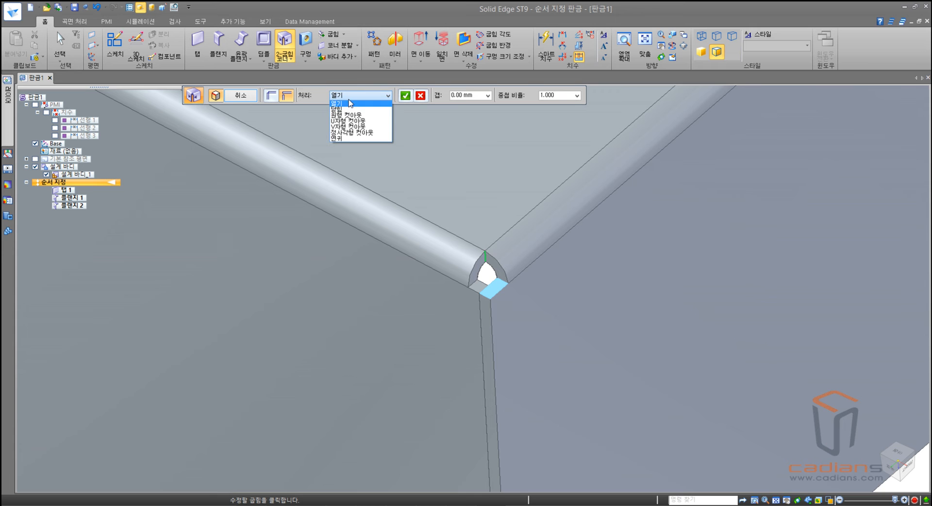
pyautogui.hotkey('ctrl', '2')
pyautogui.keyDown('ctrl'); pyautogui.moveTo(315, 90); pyautogui.dragTo(403, 150); pyautogui.keyUp('ctrl')
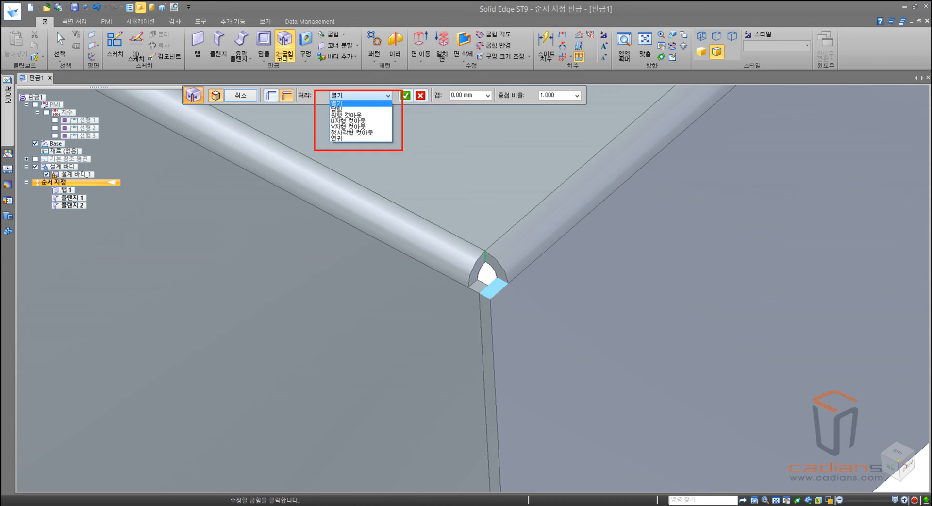
pyautogui.press('Escape')
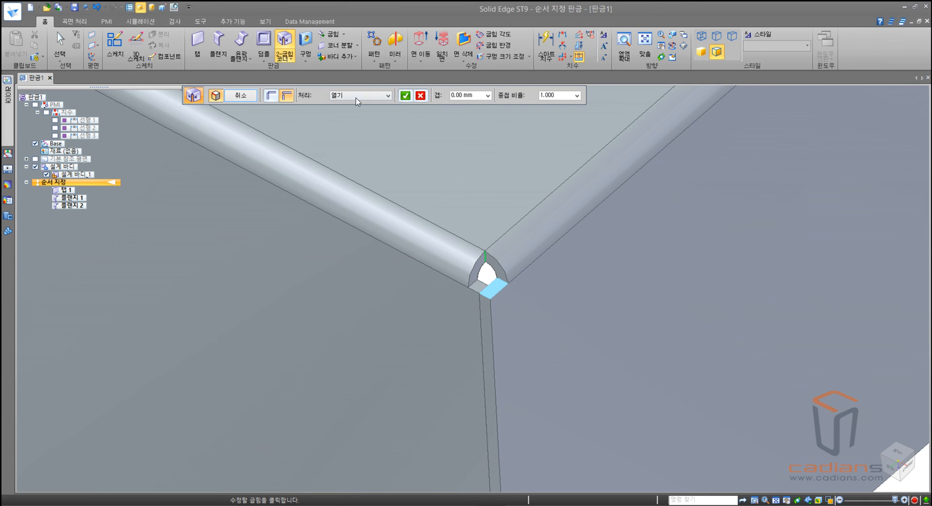
pyautogui.click(339, 111)
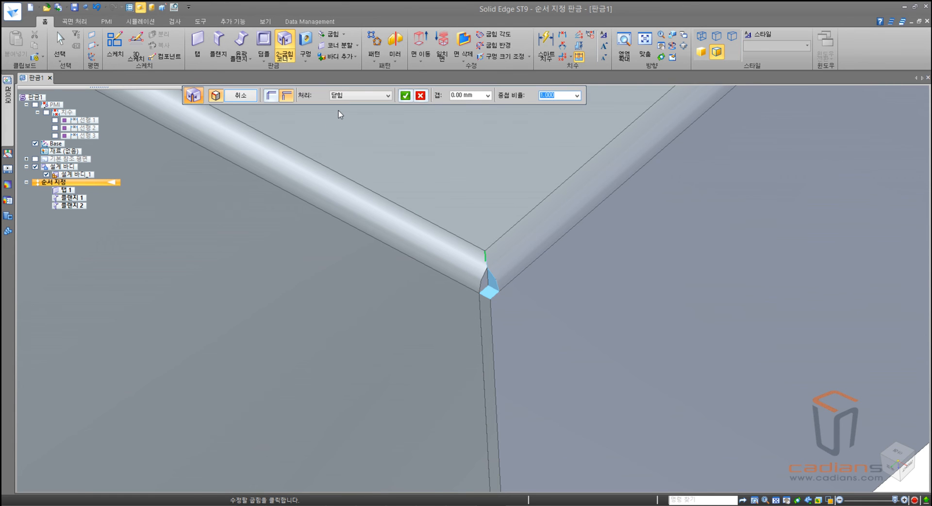
# Set the corner treatment to 원형 컷아웃 (circular cutout) with a 5 mm diameter and apply it.
pyautogui.click(354, 95)
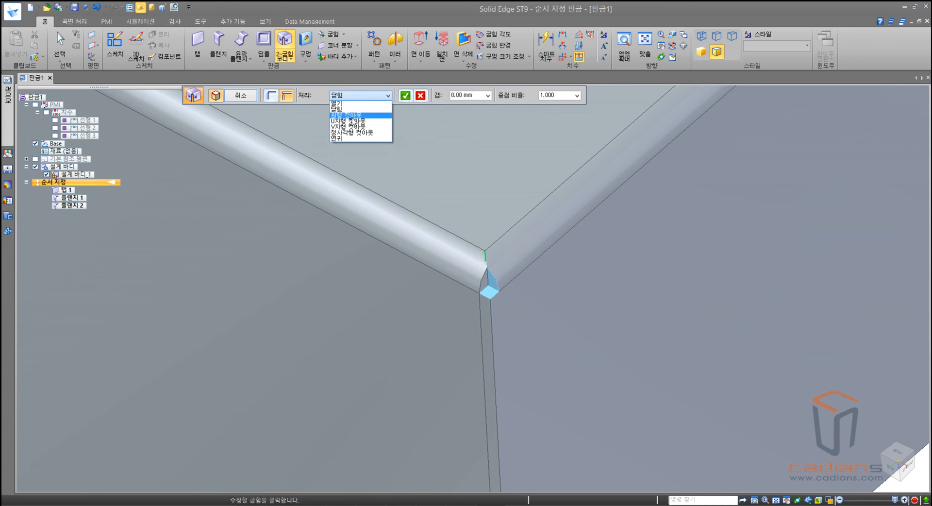
pyautogui.click(352, 116)
pyautogui.click(365, 97)
pyautogui.click(365, 97)
pyautogui.moveTo(500, 297); pyautogui.dragTo(460, 242)
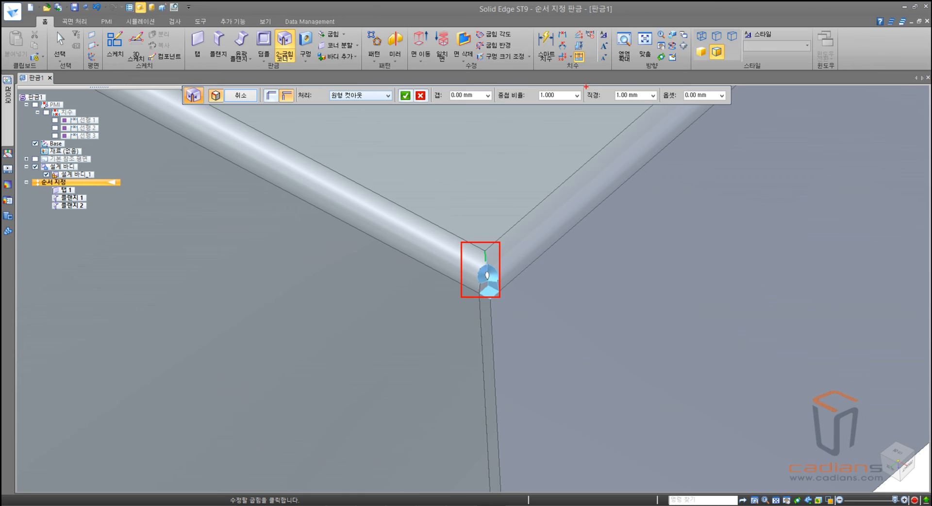
pyautogui.moveTo(615, 108)
pyautogui.mouseDown()
pyautogui.moveTo(579, 104)
pyautogui.moveTo(602, 83)
pyautogui.moveTo(644, 115)
pyautogui.moveTo(601, 98)
pyautogui.mouseUp()
pyautogui.press('Escape')
pyautogui.write('5')
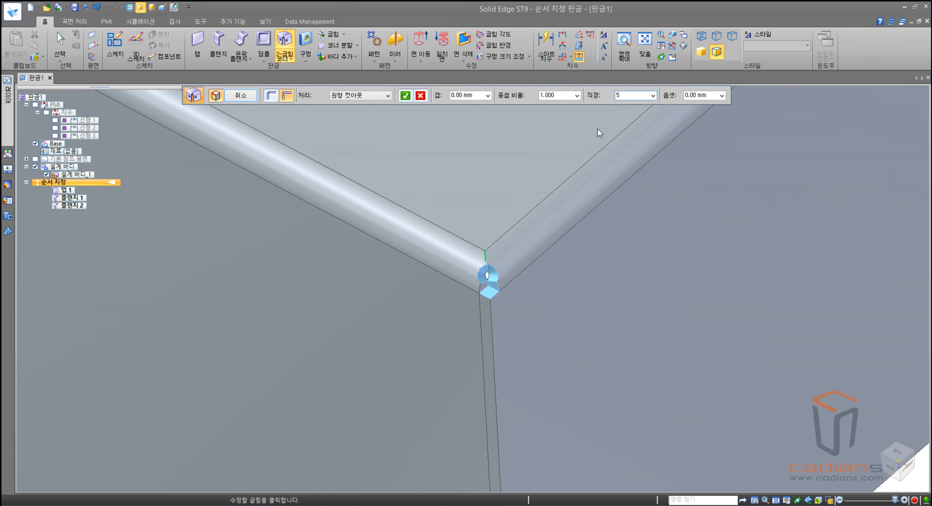
pyautogui.press('Return')
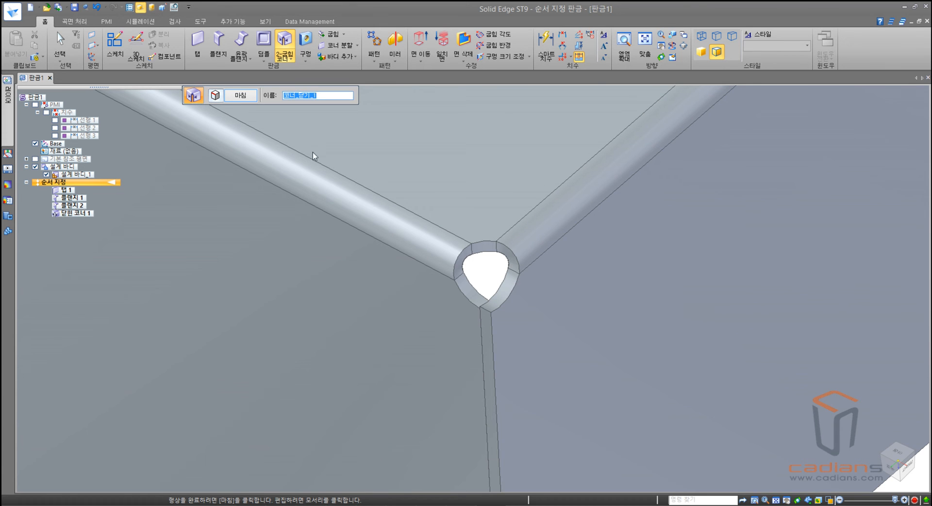
# Edit the corner closure again, changing it from overlap to close and its treatment to U자형 컷아웃 (U-shaped cutout).
pyautogui.click(220, 99)
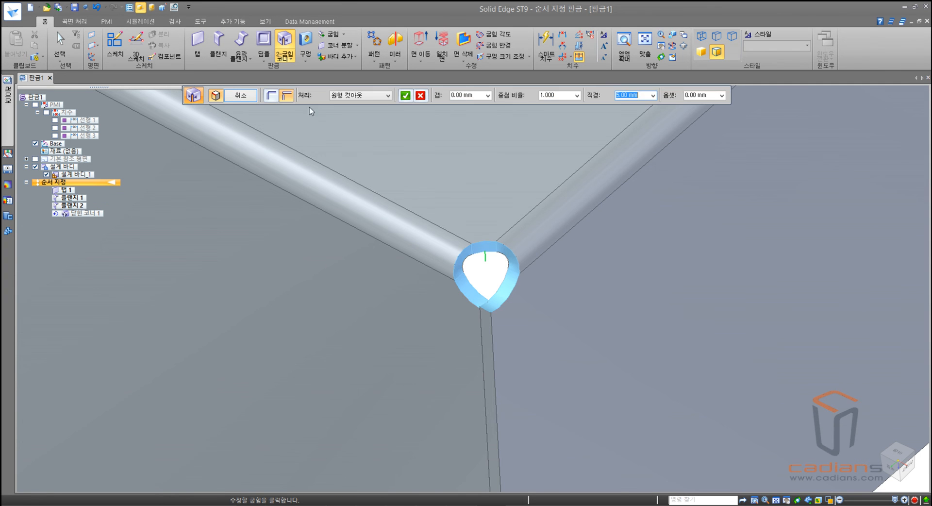
pyautogui.click(272, 97)
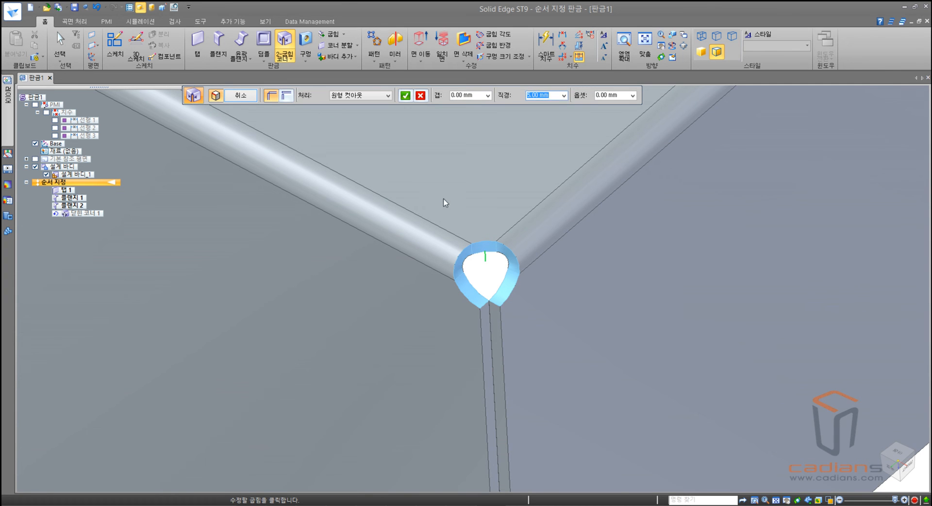
pyautogui.click(369, 96)
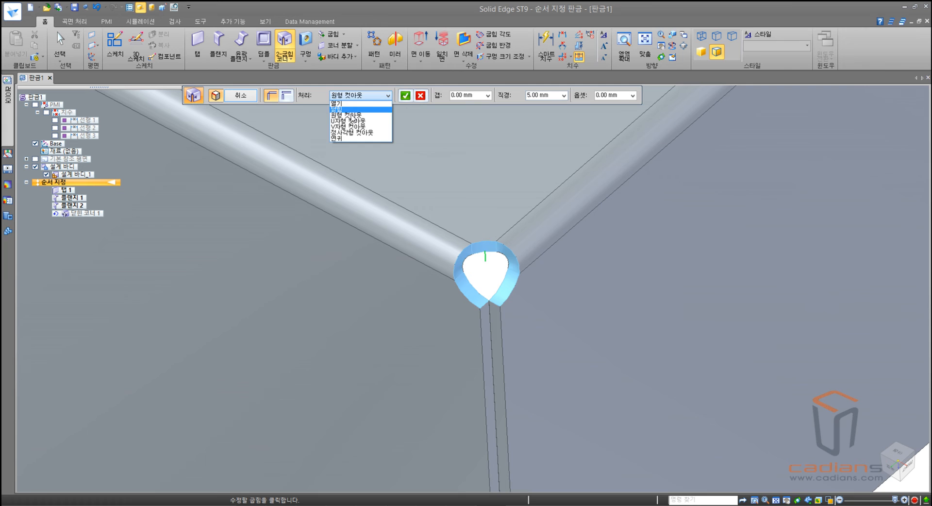
pyautogui.click(353, 121)
# Preview the V자형 컷아웃 (V-shaped) and 정사각형 컷아웃 (square) treatments on the corner.
pyautogui.click(369, 95)
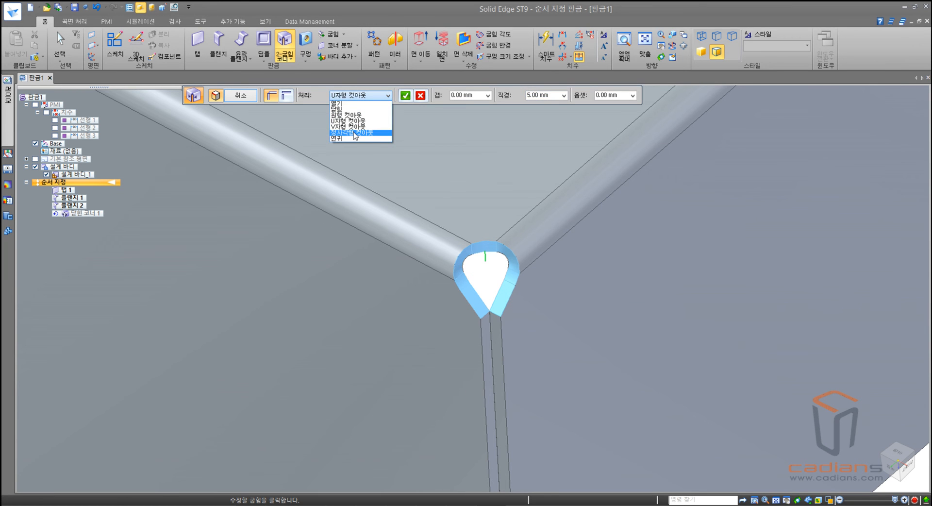
pyautogui.click(356, 127)
pyautogui.click(357, 96)
pyautogui.click(357, 134)
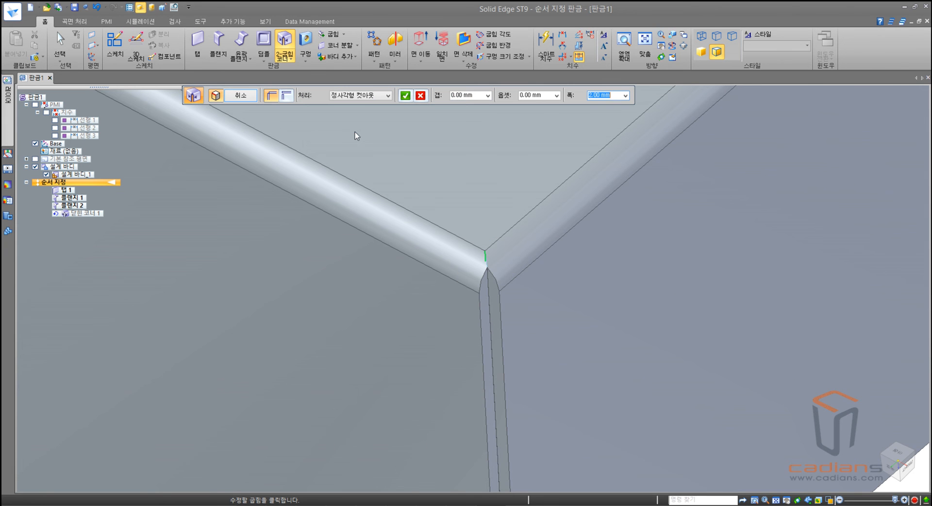
# Return the corner treatment to U자형 컷아웃 and apply the edited corner closure.
pyautogui.click(364, 96)
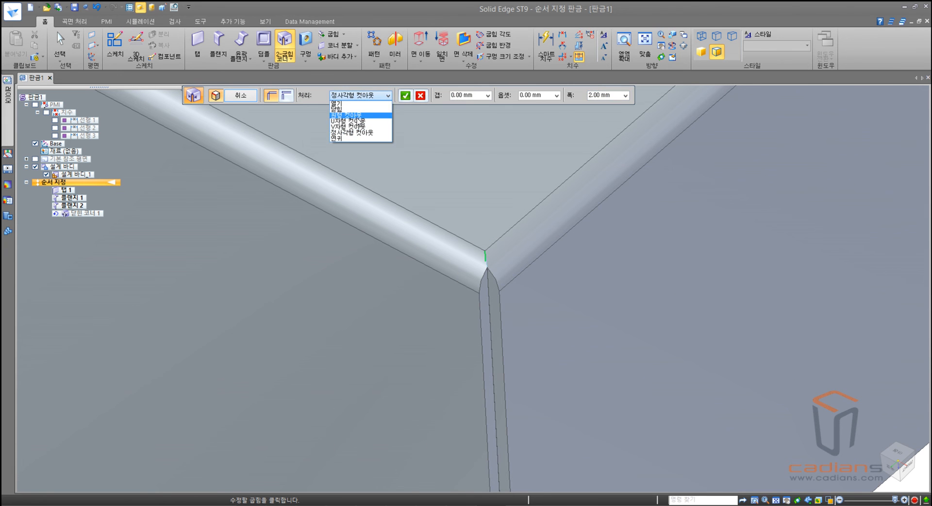
pyautogui.click(357, 121)
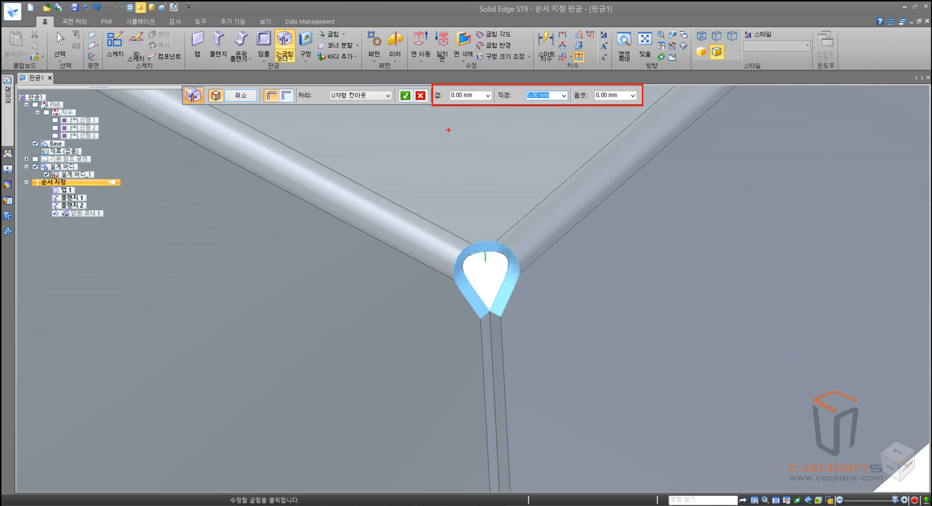
pyautogui.press('Escape')
pyautogui.rightClick(433, 155)
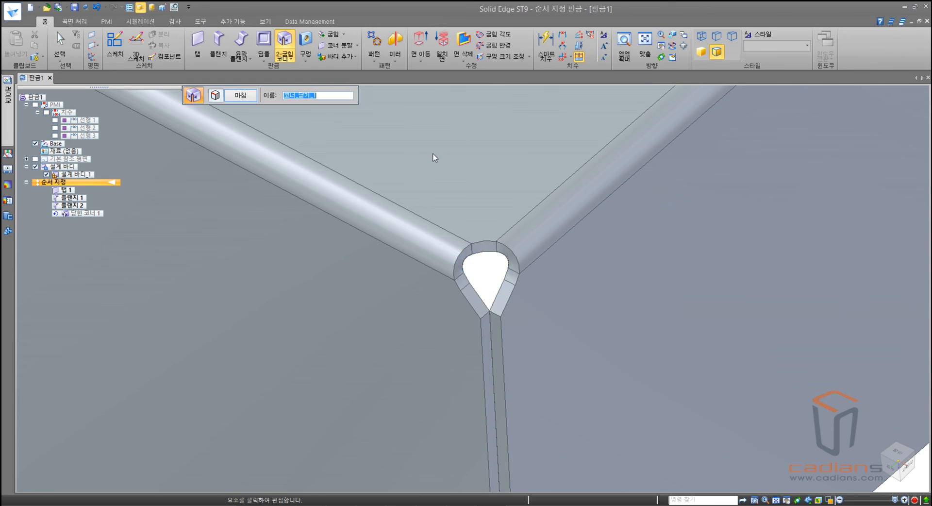
# Add a 90° flange about 30 mm long along the free vertical edge of the side wall near the corner.
pyautogui.moveTo(439, 159); pyautogui.dragTo(240, 246, button='middle')
pyautogui.scroll(-4, 470, 232)
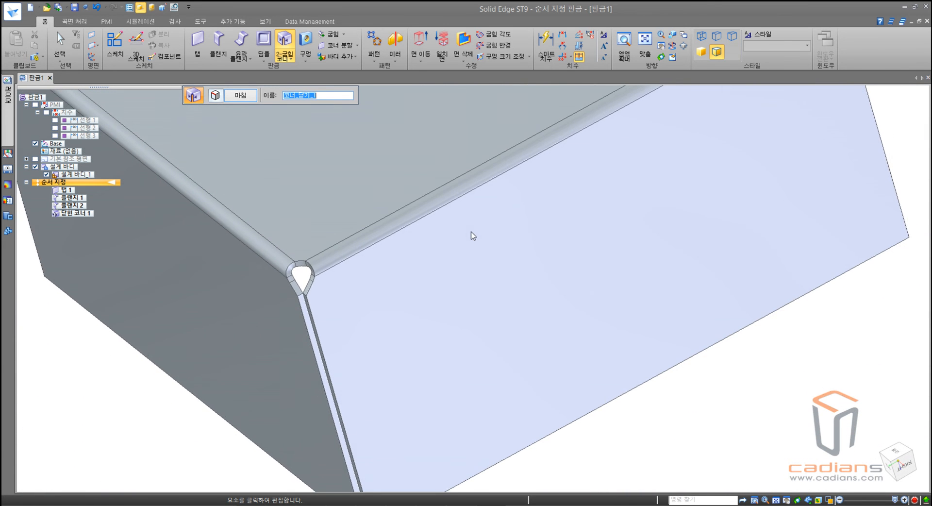
pyautogui.scroll(5, 439, 201)
pyautogui.moveTo(446, 175); pyautogui.dragTo(360, 191, button='middle')
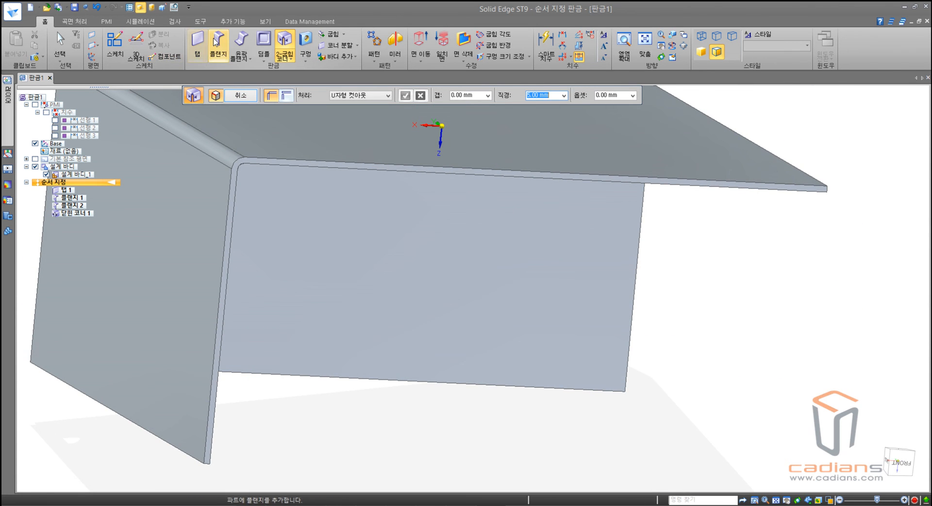
pyautogui.click(216, 41)
pyautogui.moveTo(260, 209); pyautogui.dragTo(248, 232, button='middle')
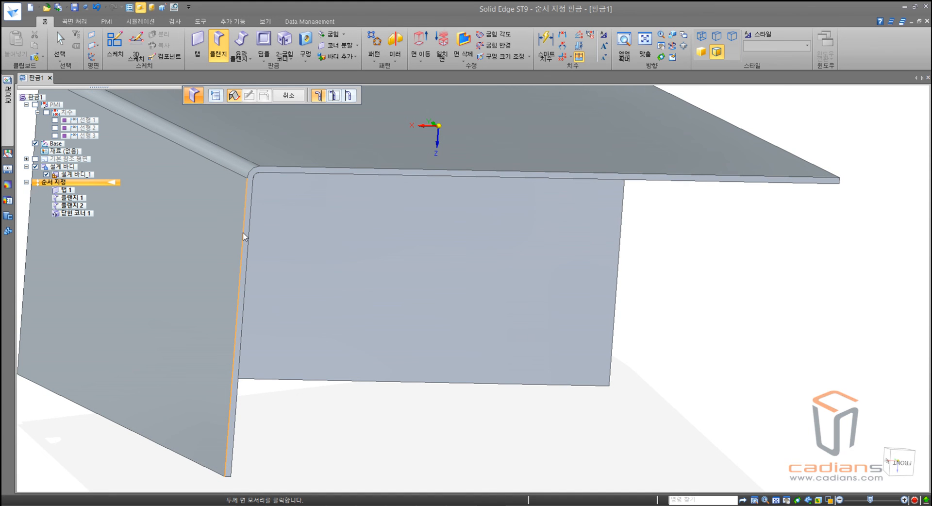
pyautogui.click(244, 233)
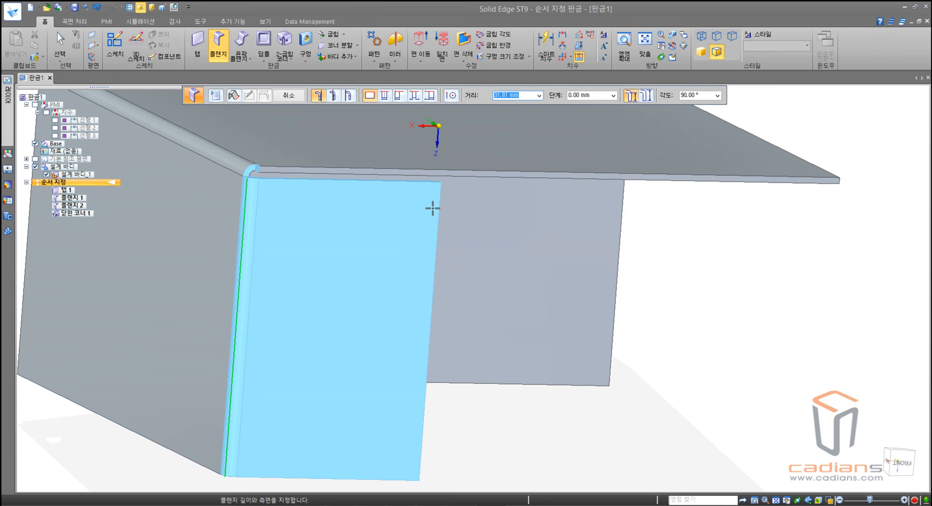
pyautogui.click(433, 209)
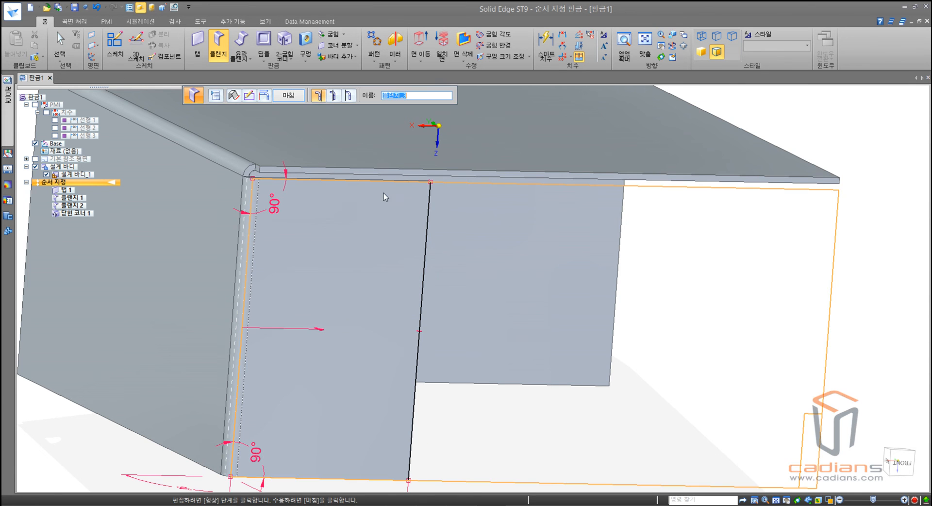
pyautogui.rightClick(428, 205)
# Add a 90° flange about 19 mm long along the adjoining edge of the base plate, overlapping the previous flange.
pyautogui.click(447, 178)
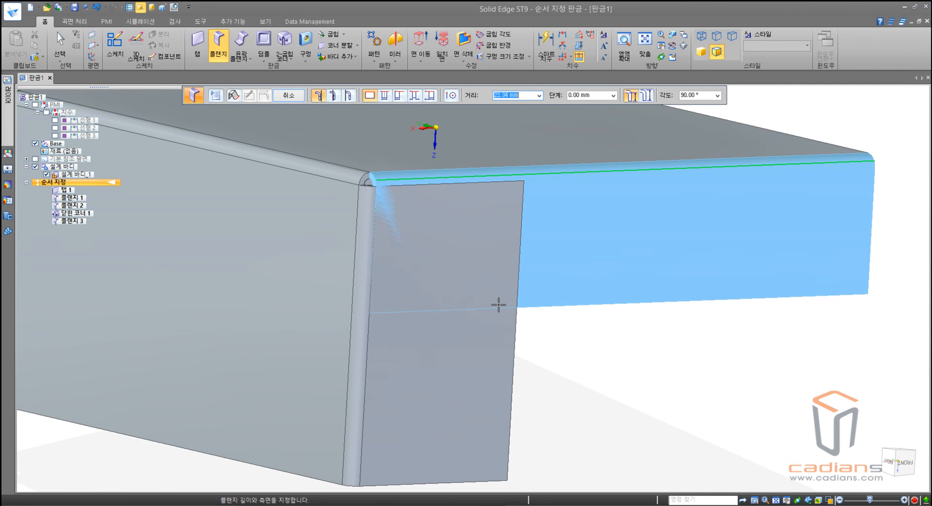
pyautogui.click(514, 288)
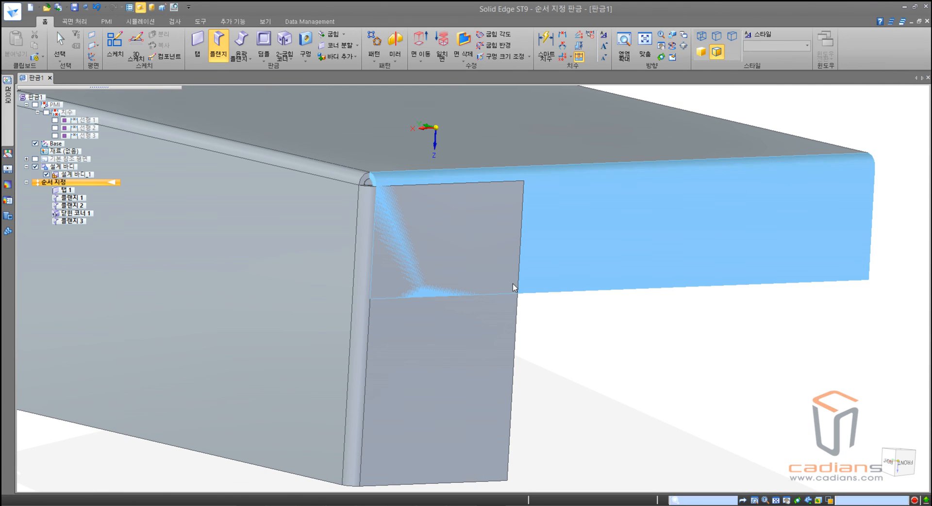
pyautogui.rightClick(421, 228)
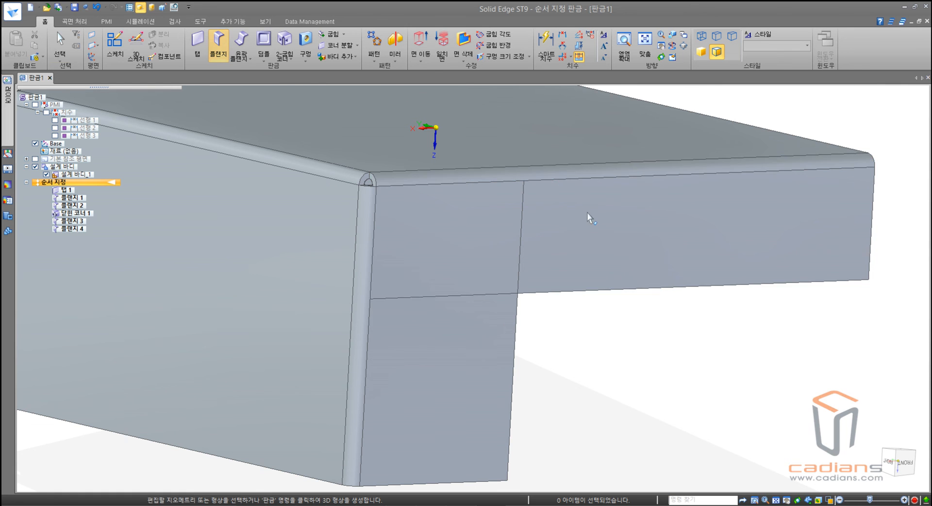
# Set the end angle of the base plate's new flange at the shared corner to 45°.
pyautogui.click(578, 212)
pyautogui.click(447, 238)
pyautogui.click(411, 222)
pyautogui.write('45')
pyautogui.press('Return')
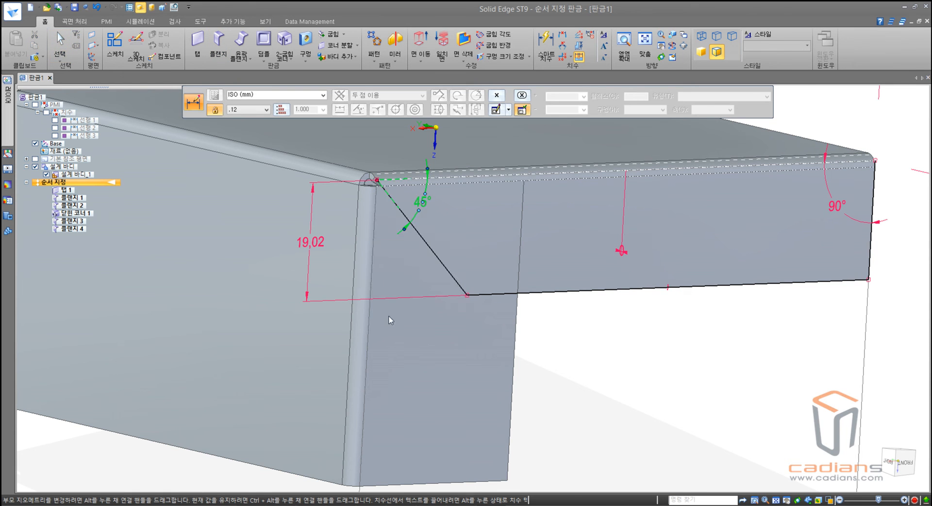
# Set the side wall flange's end angle at the shared corner to 45°.
pyautogui.click(415, 357)
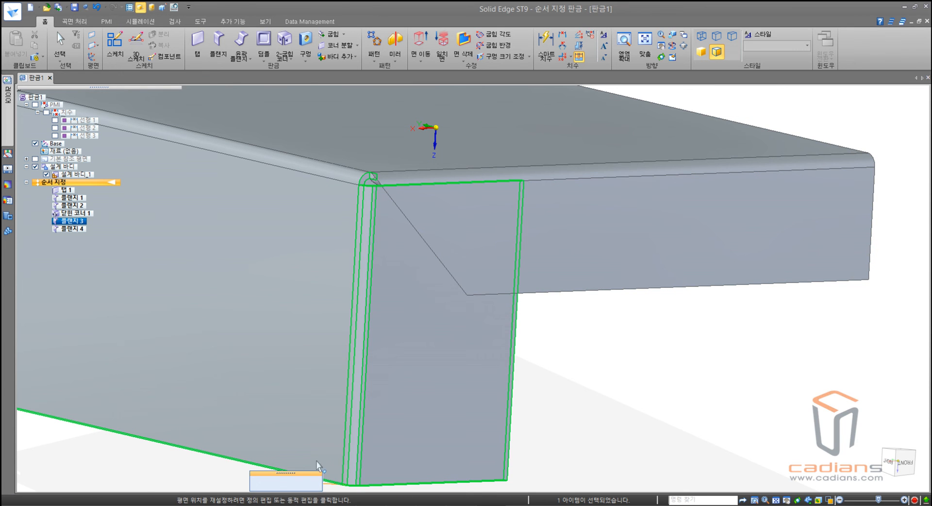
pyautogui.click(311, 482)
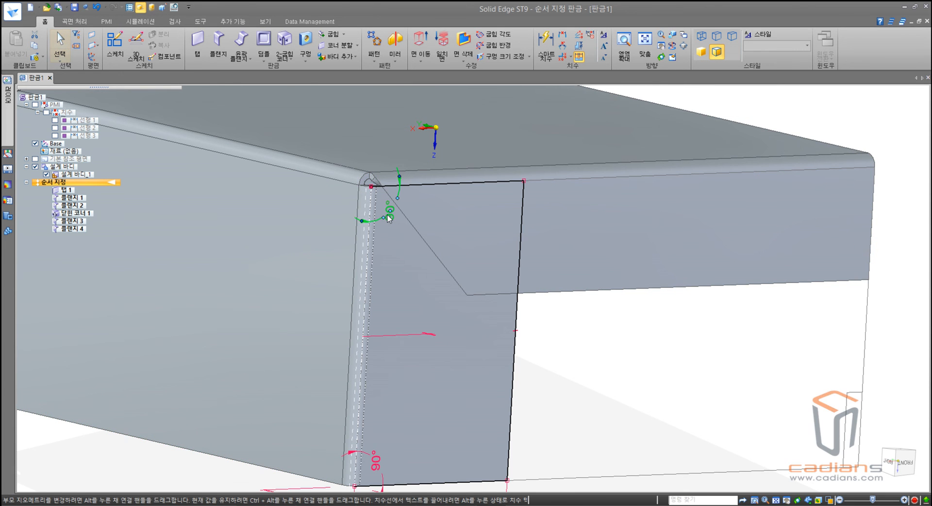
pyautogui.click(389, 217)
pyautogui.write('4')
pyautogui.press('Return')
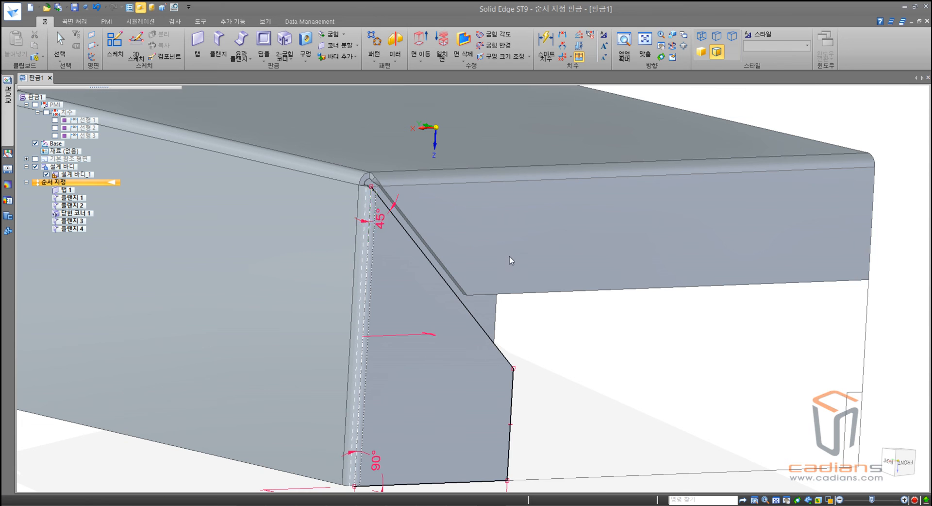
pyautogui.click(662, 368)
pyautogui.moveTo(662, 368); pyautogui.dragTo(661, 381, button='middle')
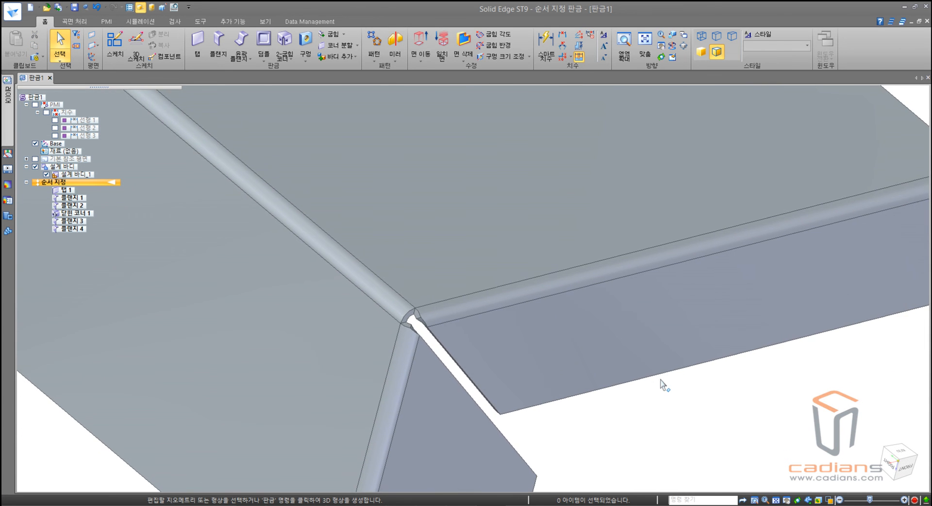
pyautogui.moveTo(433, 315); pyautogui.dragTo(567, 289)
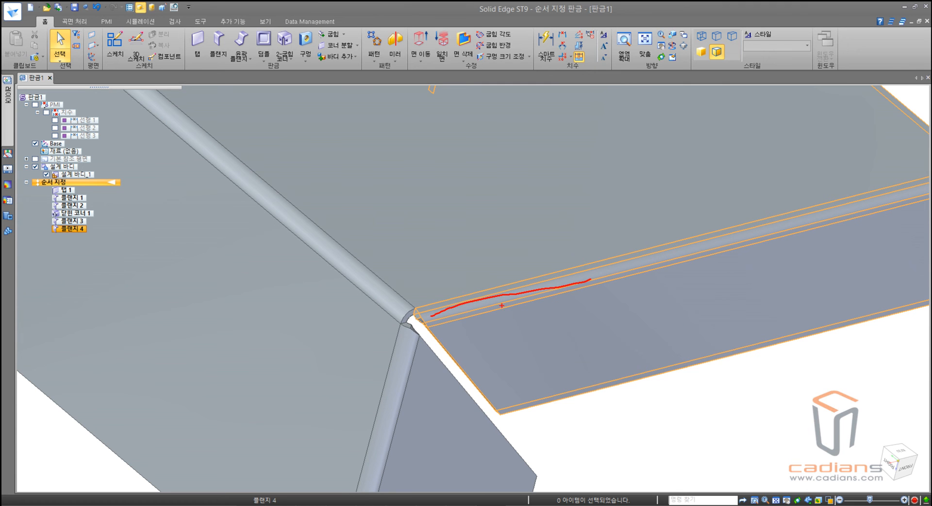
pyautogui.moveTo(396, 309); pyautogui.dragTo(286, 189)
pyautogui.moveTo(407, 335); pyautogui.dragTo(388, 397)
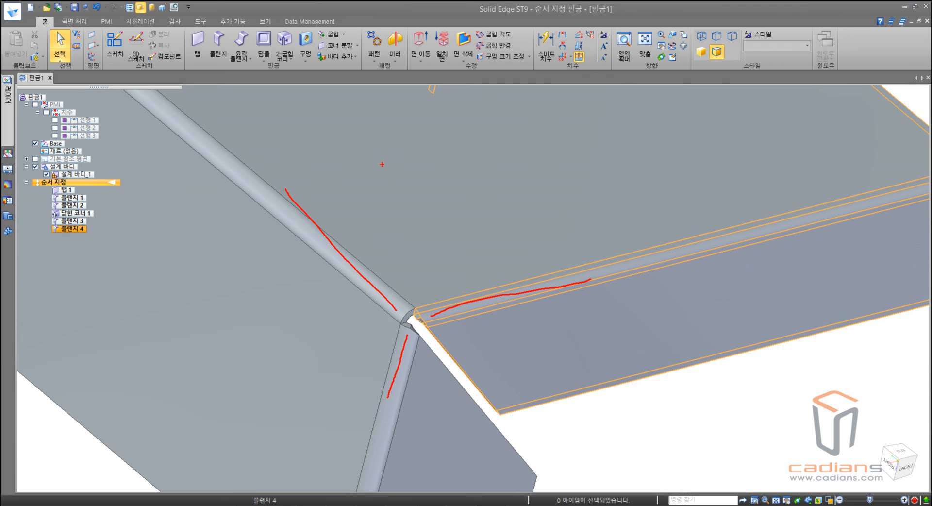
# Start a 3-굽힘 코너 닫기 (3-bend corner closure) on the two outer bends of the mitred flanges.
pyautogui.click(284, 59)
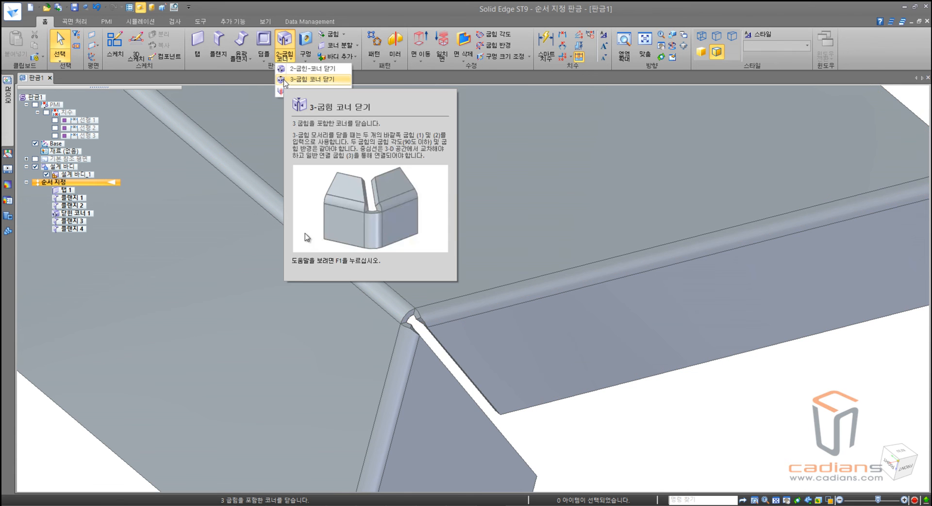
pyautogui.click(287, 80)
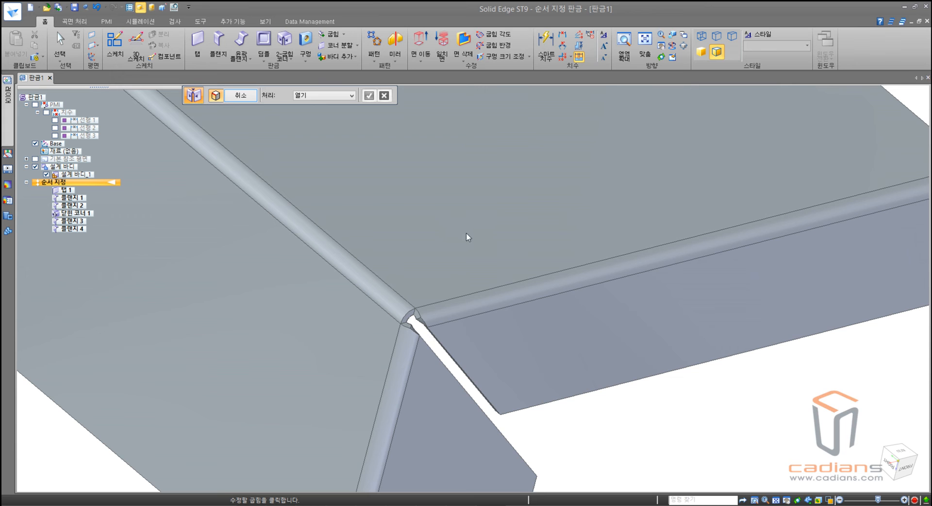
pyautogui.moveTo(458, 403)
pyautogui.mouseDown()
pyautogui.moveTo(440, 355)
pyautogui.moveTo(484, 379)
pyautogui.moveTo(466, 402)
pyautogui.moveTo(448, 357)
pyautogui.mouseUp()
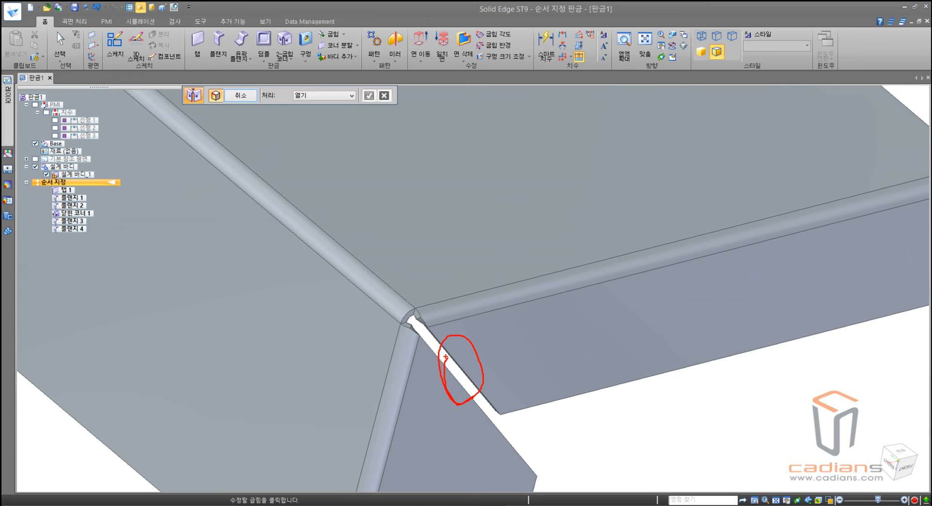
pyautogui.press('Escape')
pyautogui.click(456, 315)
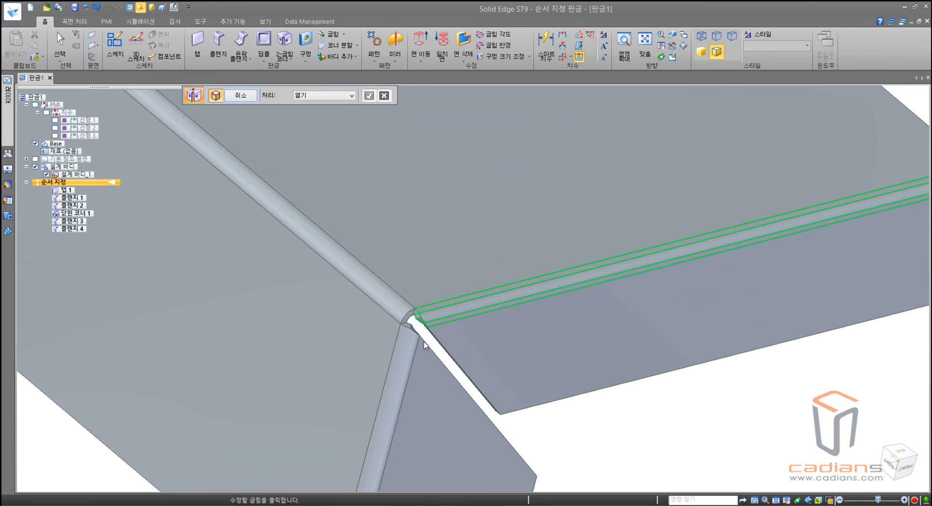
pyautogui.click(406, 364)
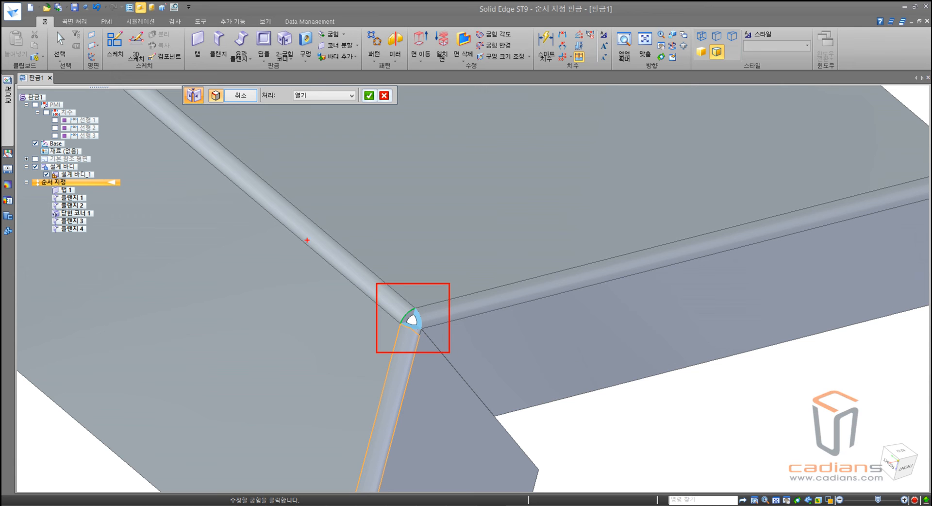
# Review the corner treatment options and try the closed treatment on the 3-bend corner.
pyautogui.click(309, 96)
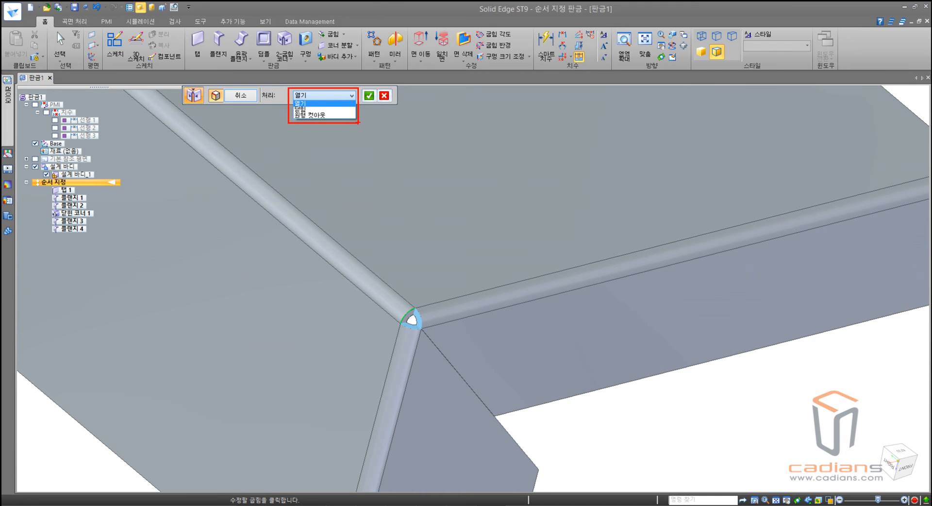
pyautogui.press('Escape')
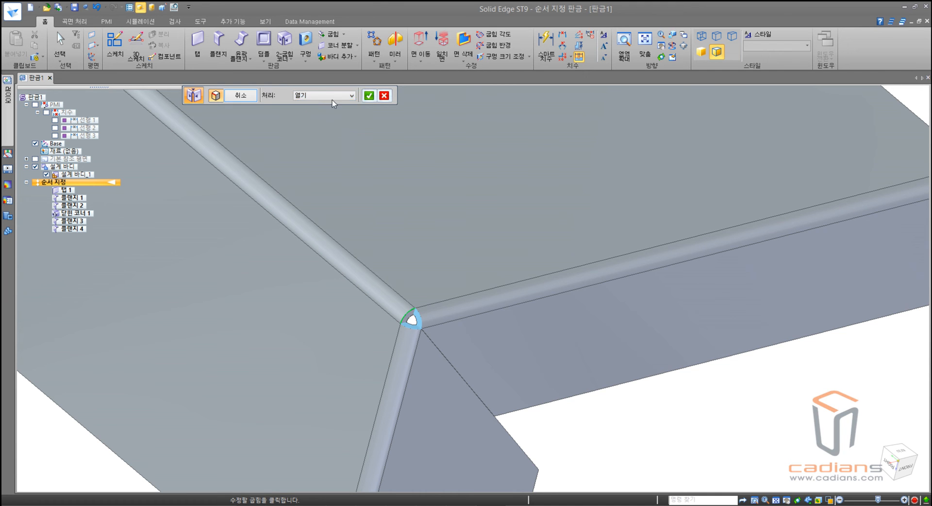
pyautogui.click(320, 97)
pyautogui.click(307, 109)
# Set the 3-bend corner treatment to 원형 컷아웃 (circular cutout) with a 5 mm diameter and finish the closure.
pyautogui.click(320, 97)
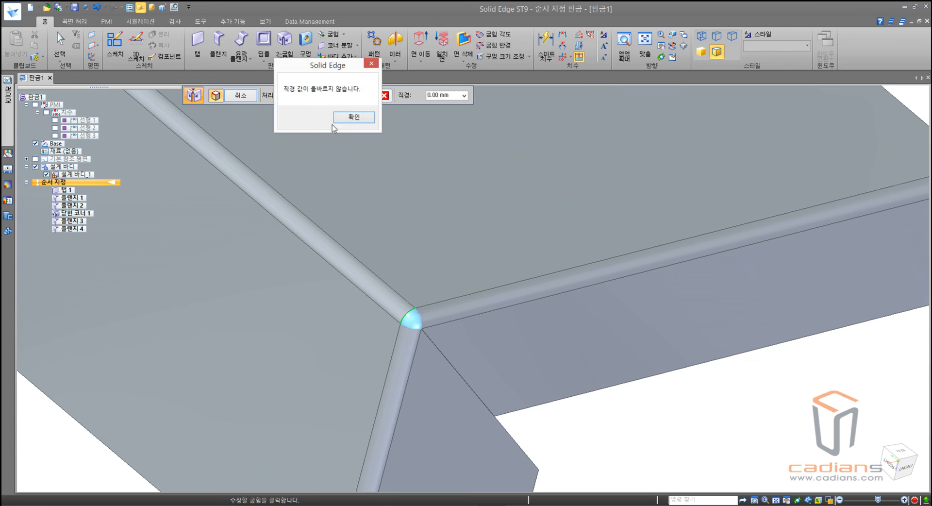
pyautogui.click(351, 118)
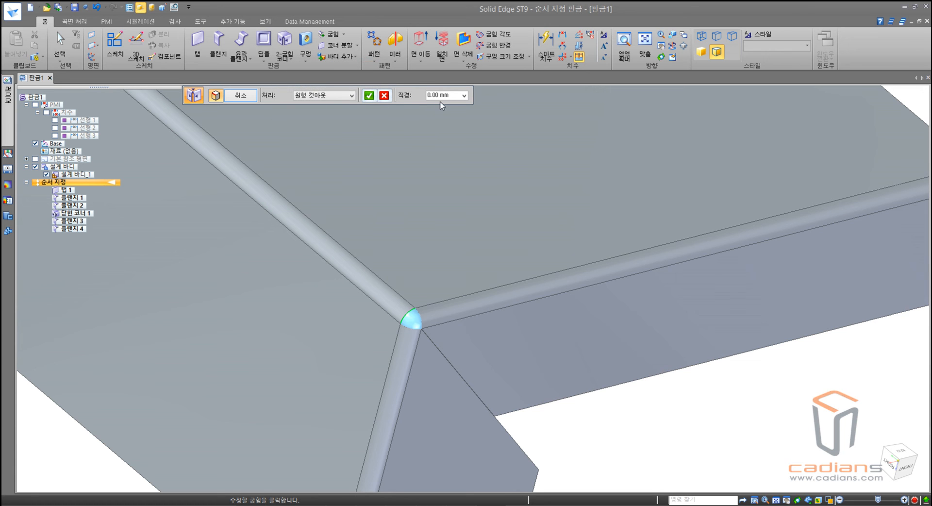
pyautogui.click(455, 97)
pyautogui.press('Return')
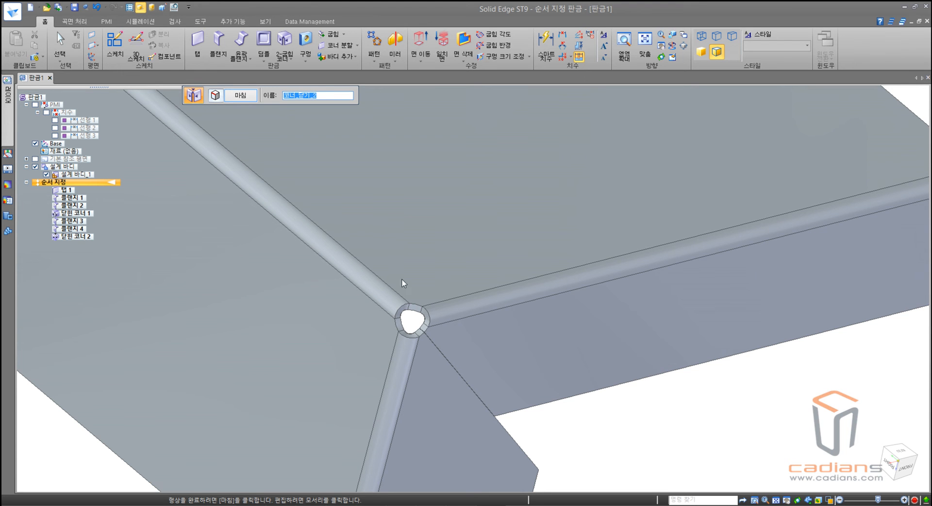
pyautogui.press('Return')
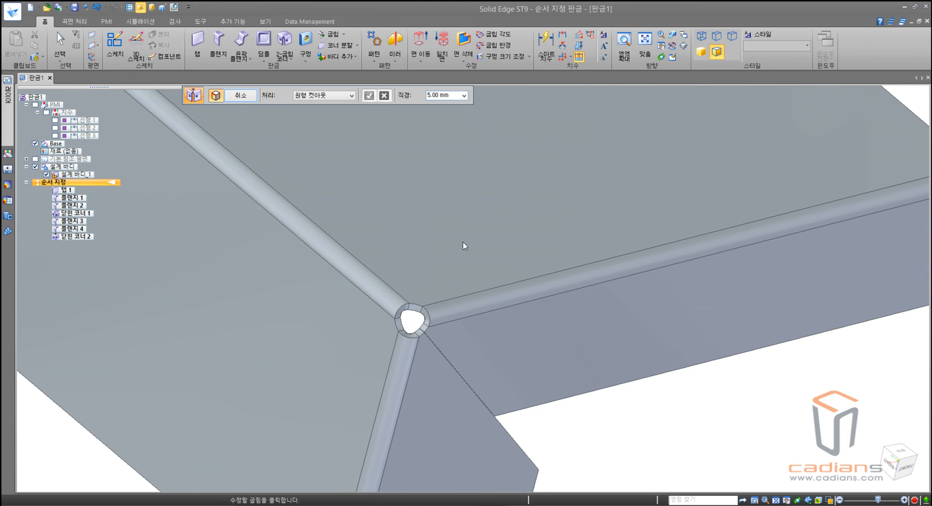
pyautogui.press('Escape')
pyautogui.hotkey('ctrl', 'i')
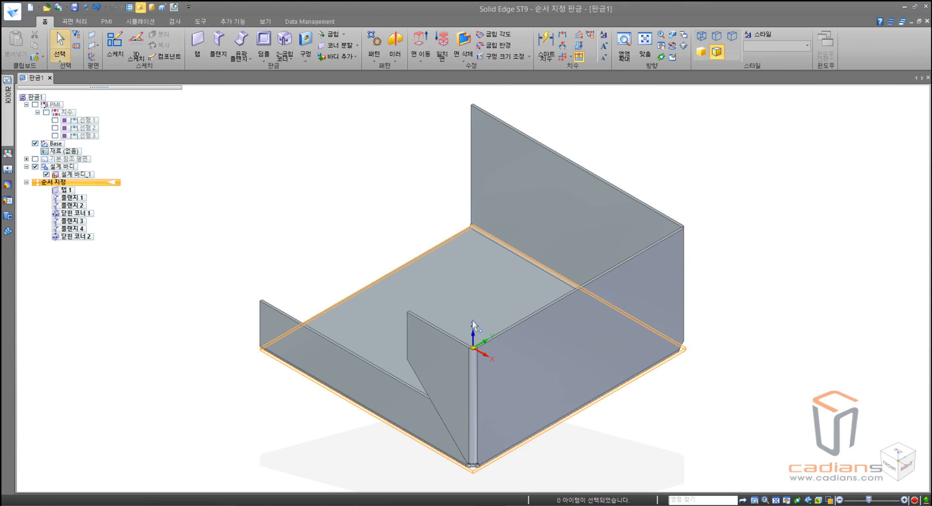
pyautogui.moveTo(774, 268); pyautogui.dragTo(746, 259, button='middle')
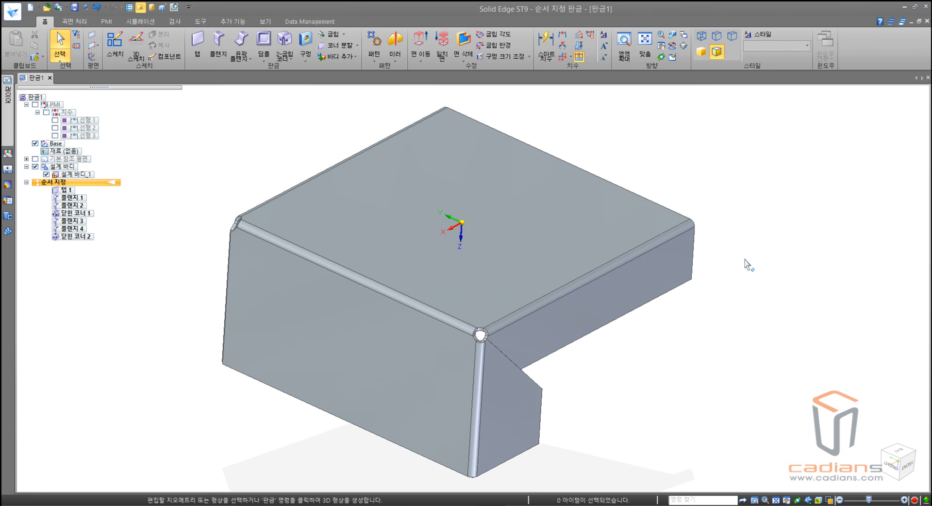